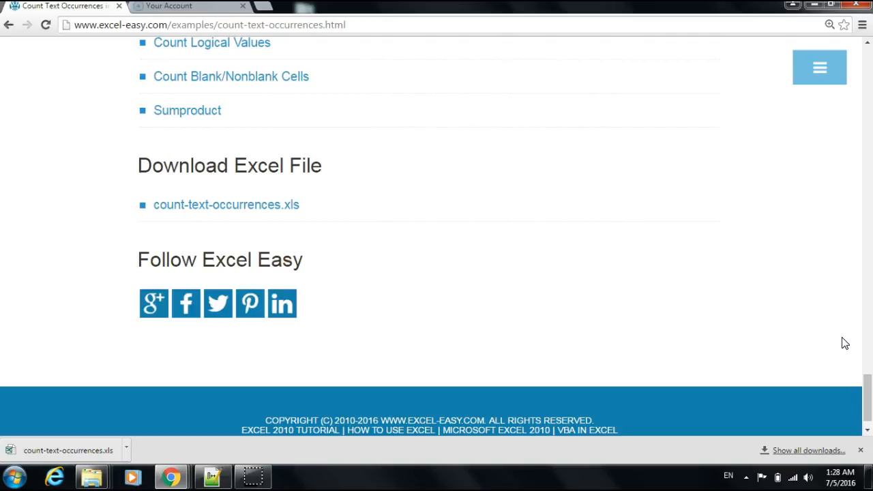
- Download the sample workbook count-text-occurrences.xls from the Excel Easy page
{"action": "left_click", "coordinate": [698, 309]}
{"action": "left_click", "coordinate": [287, 204]}
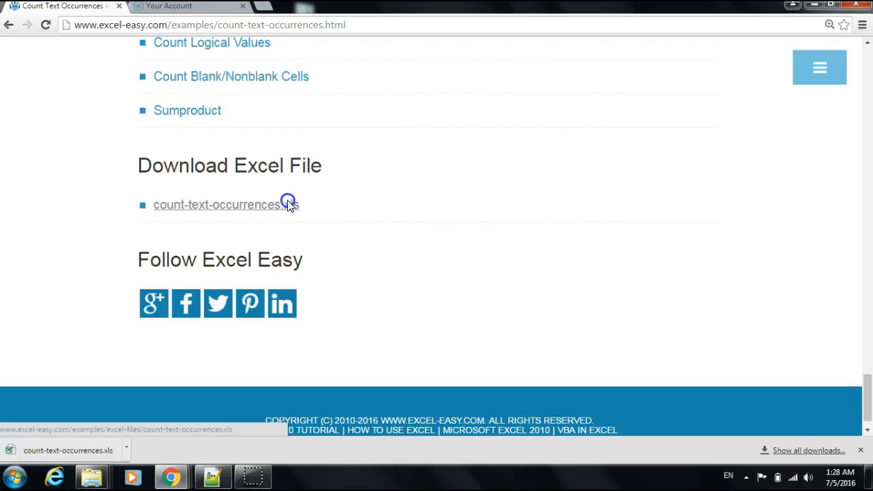
{"action": "left_click", "coordinate": [288, 204]}
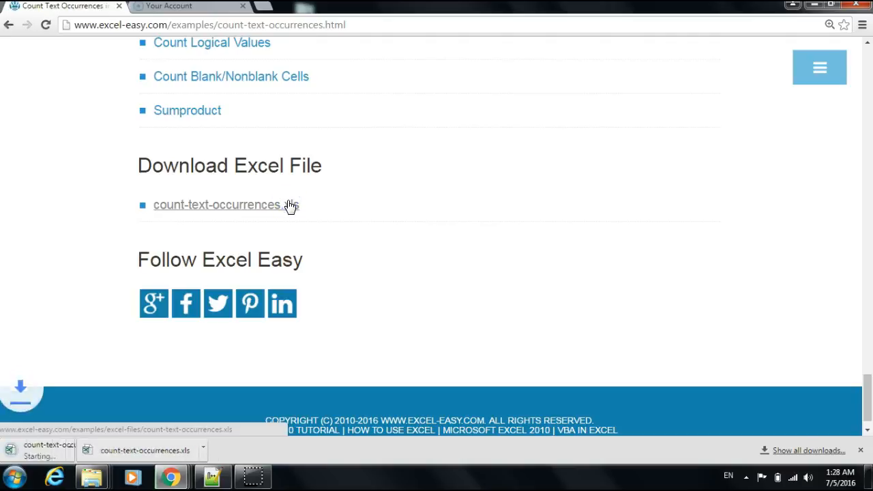
- Open the downloaded count-text-occurrences workbook in Excel and enable editing
{"action": "left_click", "coordinate": [187, 447]}
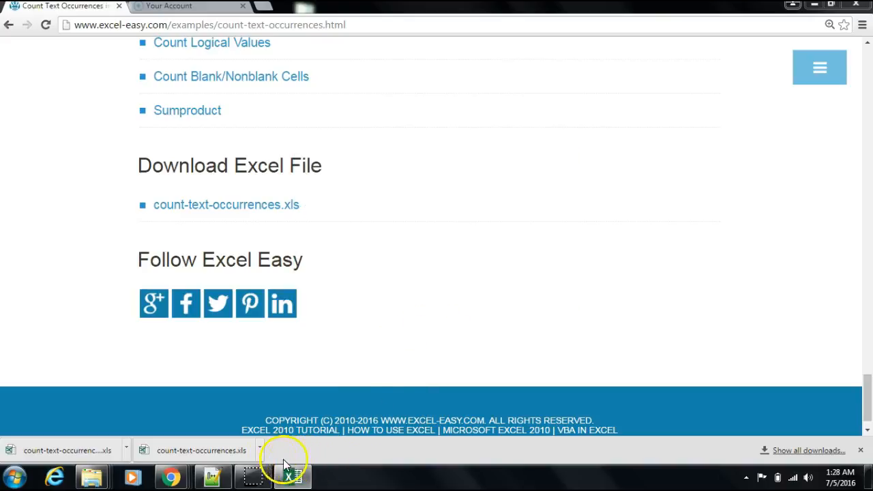
{"action": "left_click", "coordinate": [295, 482]}
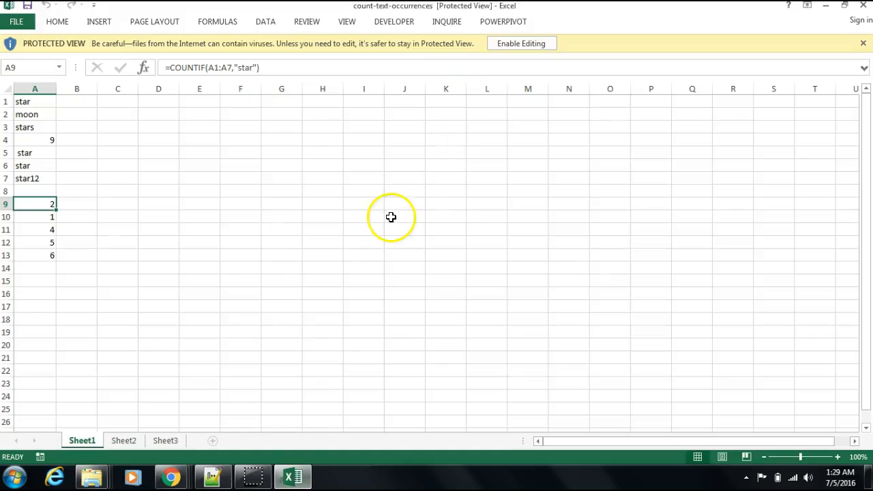
{"action": "left_click", "coordinate": [512, 41]}
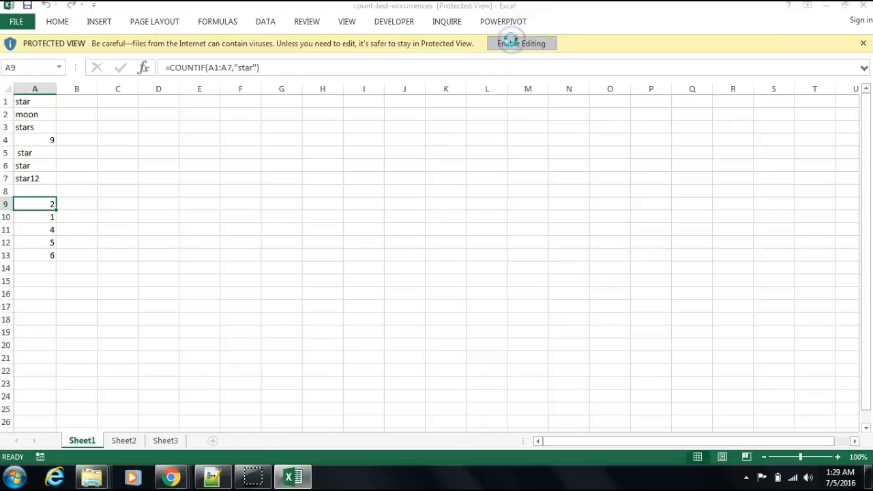
- Set the zoom of Sheet1 to 190%
{"action": "left_click", "coordinate": [348, 22]}
{"action": "left_click", "coordinate": [264, 52]}
{"action": "left_click", "coordinate": [253, 136]}
{"action": "left_click", "coordinate": [244, 228]}
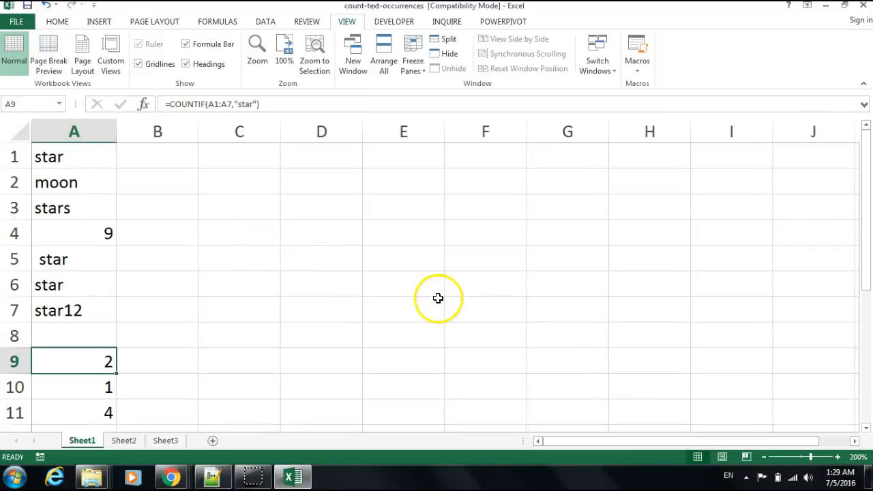
{"action": "left_click_drag", "start_coordinate": [865, 164], "coordinate": [864, 190]}
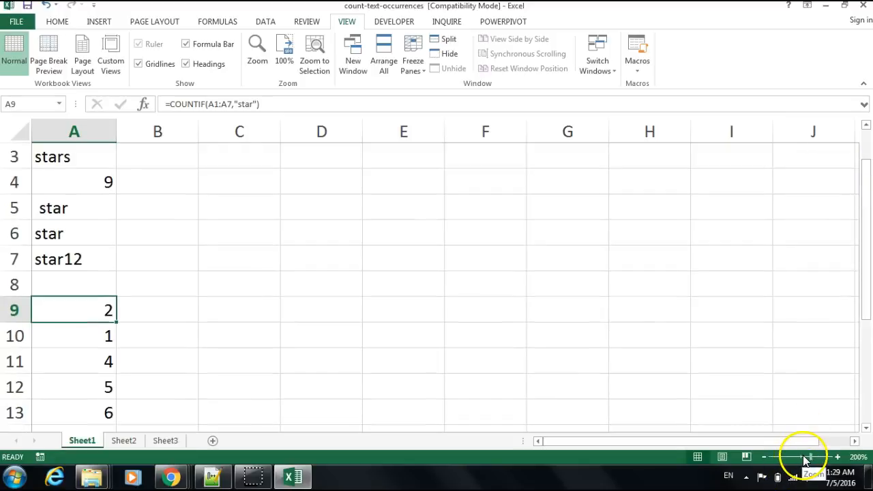
{"action": "left_click", "coordinate": [803, 460]}
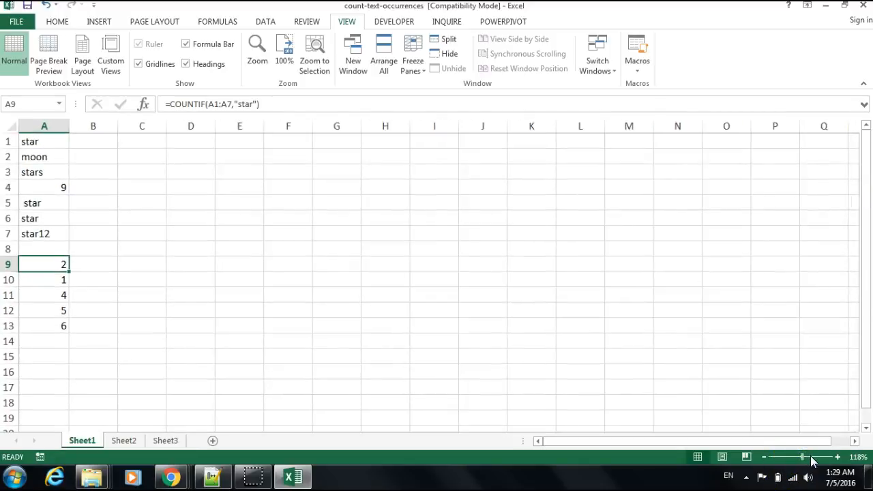
{"action": "left_click", "coordinate": [812, 459]}
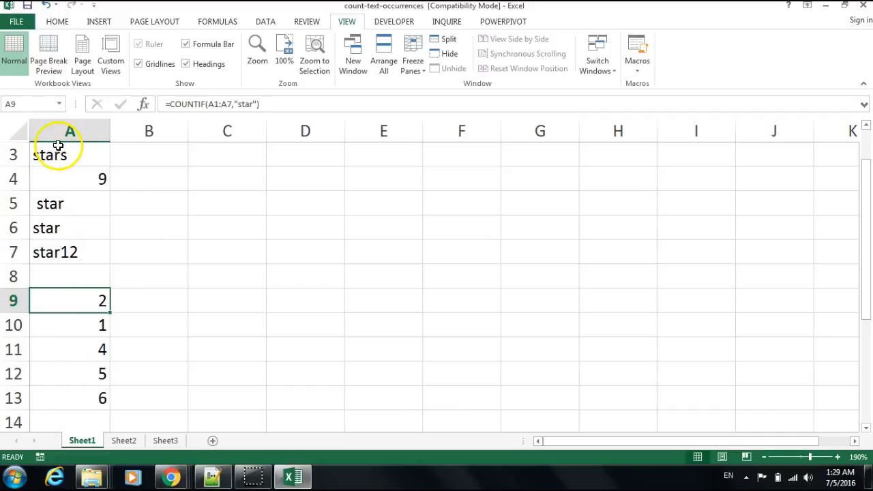
- Examine the entries in A1:A7 and the COUNTIF formulas in A9:A13
{"action": "left_click_drag", "start_coordinate": [64, 146], "coordinate": [99, 390]}
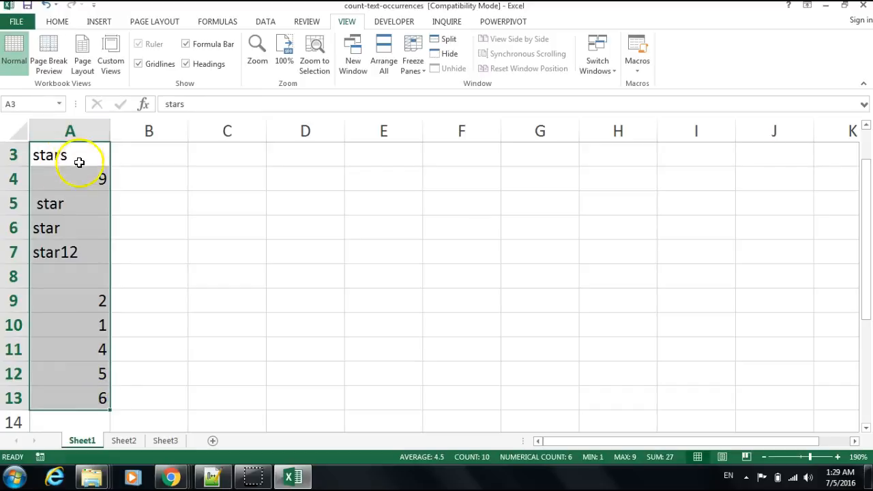
{"action": "left_click", "coordinate": [79, 163]}
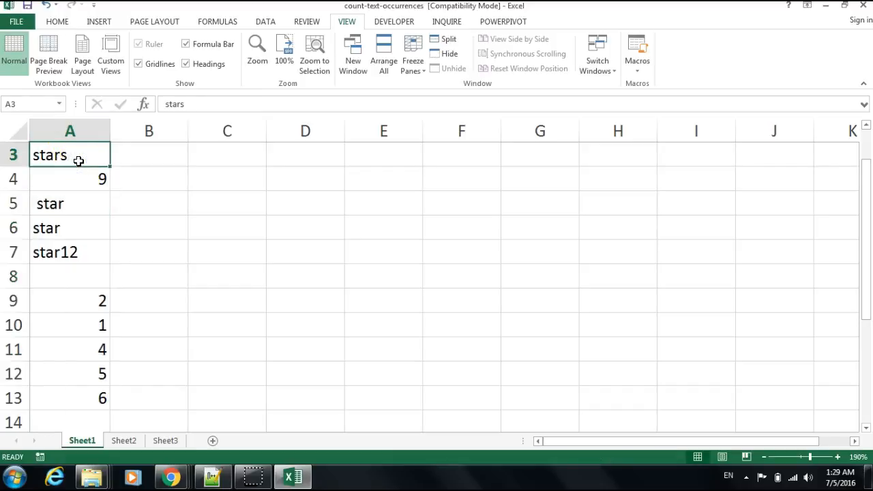
{"action": "left_click", "coordinate": [82, 158]}
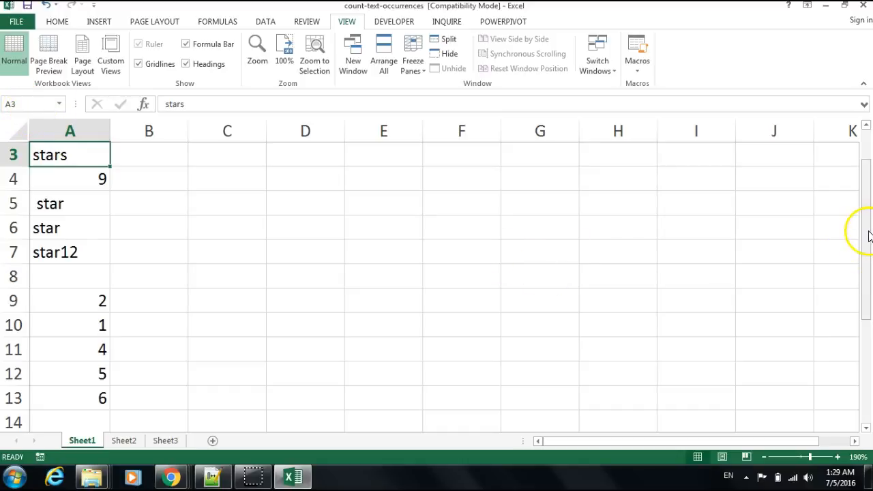
{"action": "left_click_drag", "start_coordinate": [869, 235], "coordinate": [860, 168]}
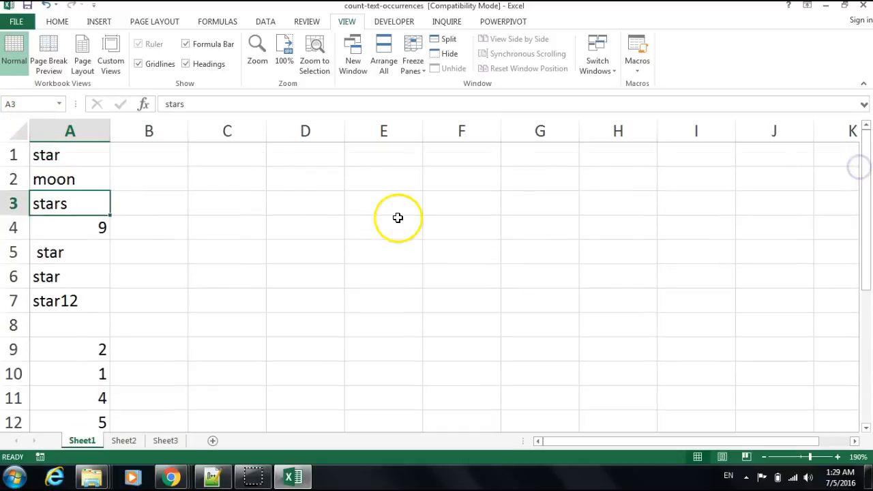
{"action": "left_click", "coordinate": [91, 156]}
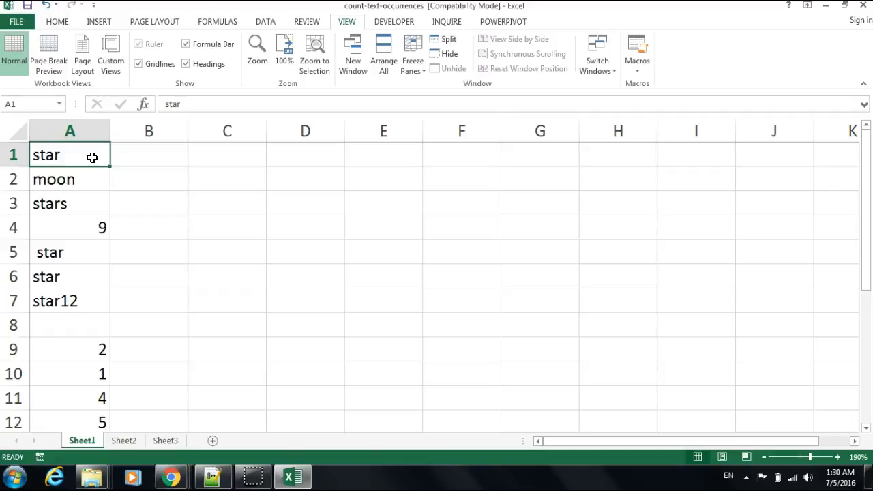
{"action": "key", "text": "ctrl+Down"}
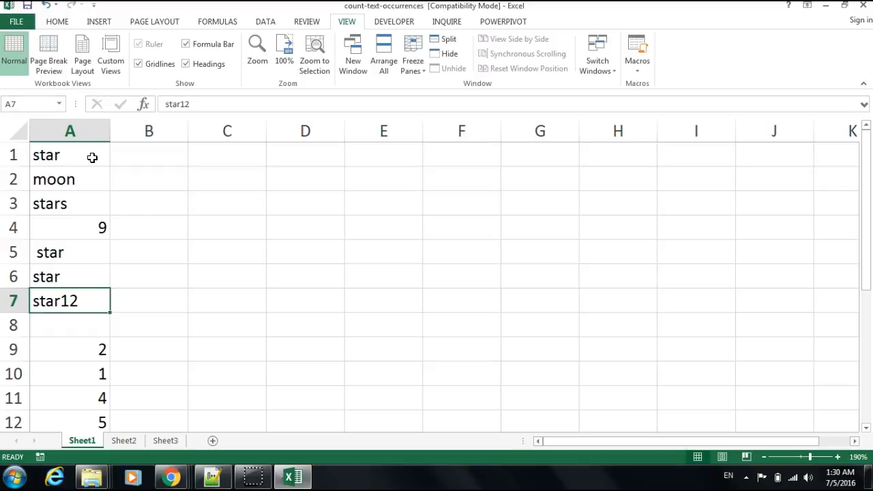
{"action": "left_click", "coordinate": [79, 324]}
{"action": "left_click", "coordinate": [87, 301]}
{"action": "key", "text": "Down"}
{"action": "key", "text": "Down"}
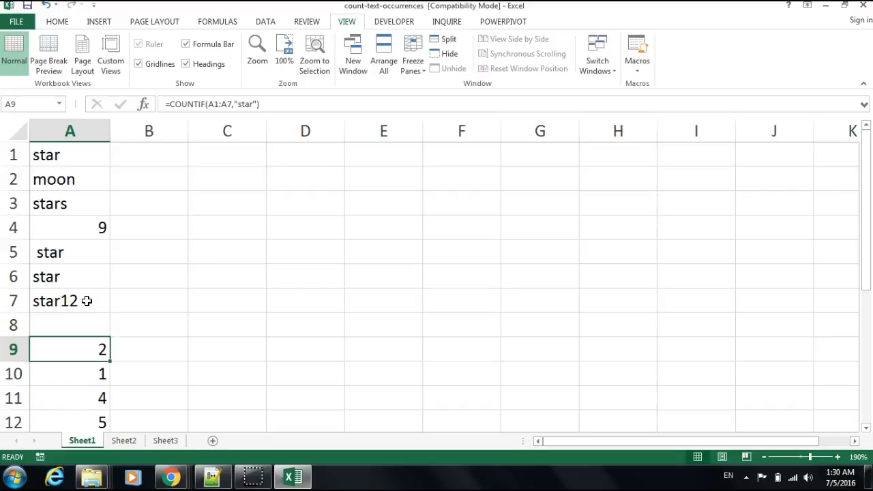
{"action": "key", "text": "Down"}
{"action": "key", "text": "Down"}
{"action": "key", "text": "Down"}
{"action": "key", "text": "Down"}
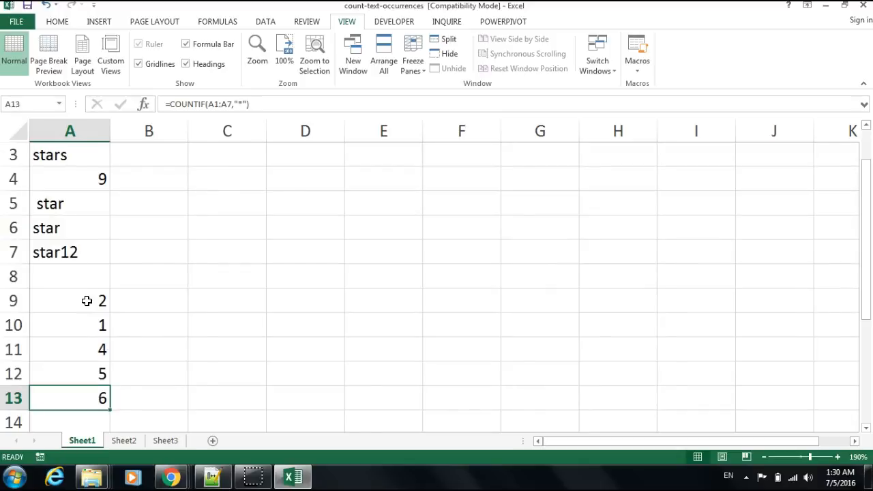
- Jump to the last row of column A and return to cell A1
{"action": "key", "text": "ctrl+Down"}
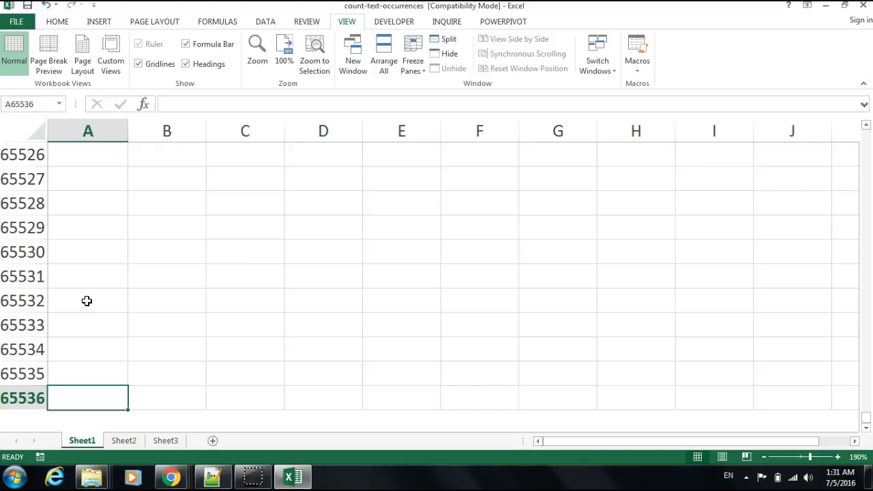
{"action": "key", "text": "ctrl+Up"}
{"action": "key", "text": "ctrl+Up"}
{"action": "key", "text": "ctrl+Up"}
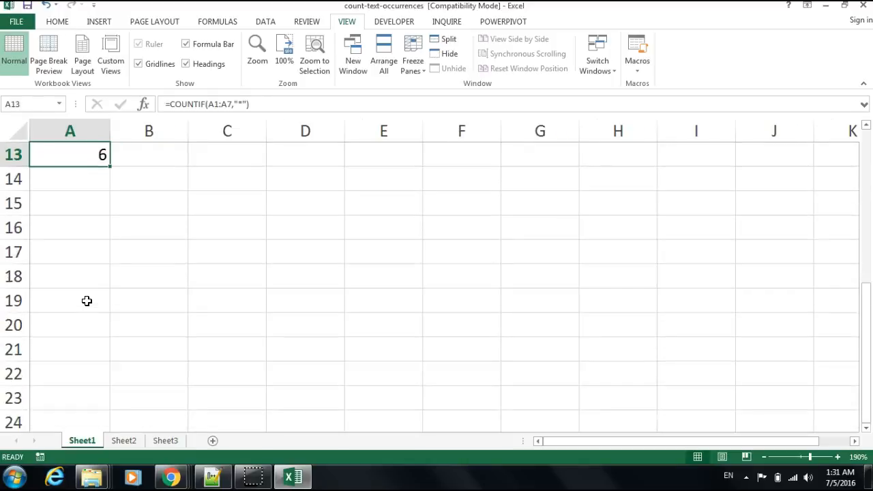
{"action": "key", "text": "ctrl+Up"}
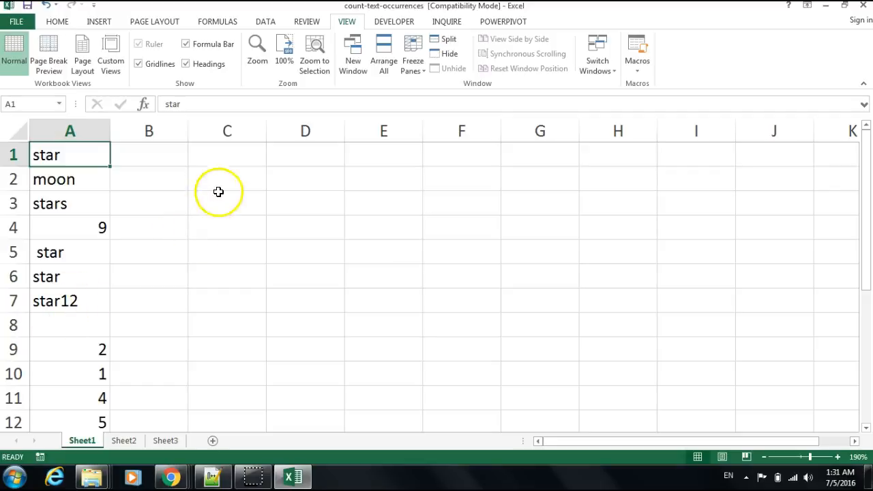
- Enter the formula =COUNT(A1:A13) in cell C1 to count the numeric cells in column A
{"action": "left_click", "coordinate": [246, 149]}
{"action": "type", "text": "=coun"}
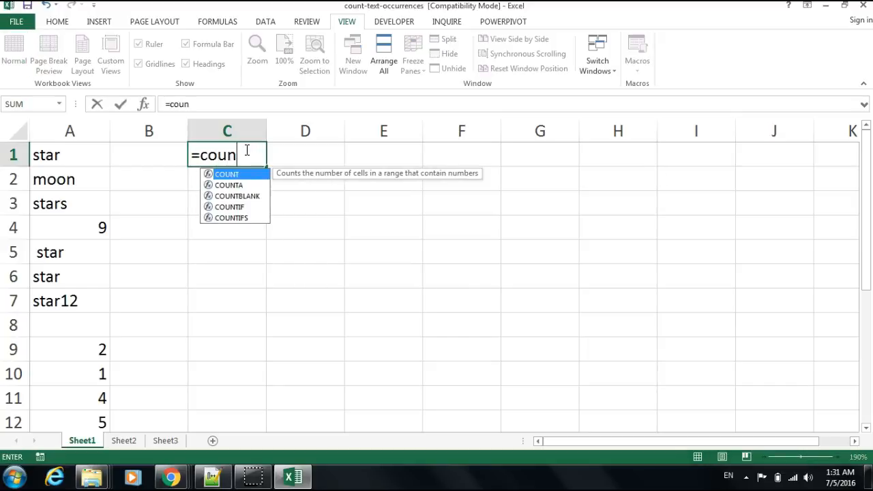
{"action": "type", "text": "t("}
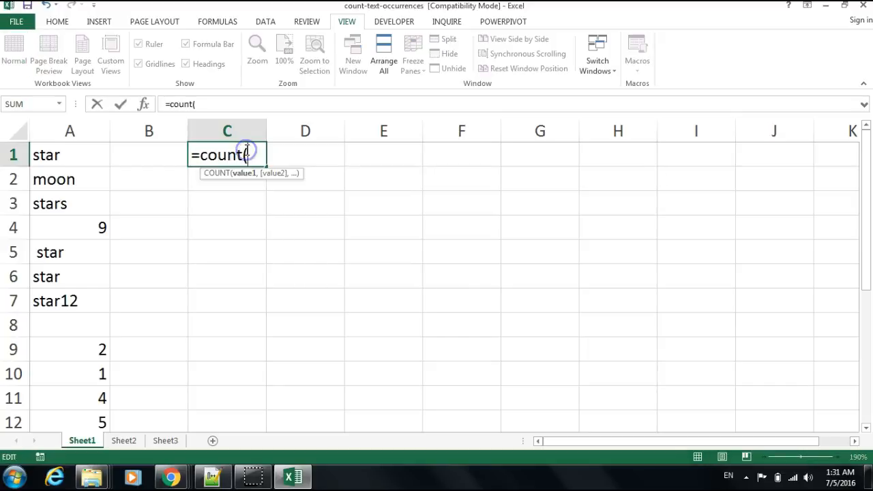
{"action": "left_click_drag", "start_coordinate": [102, 150], "coordinate": [94, 369]}
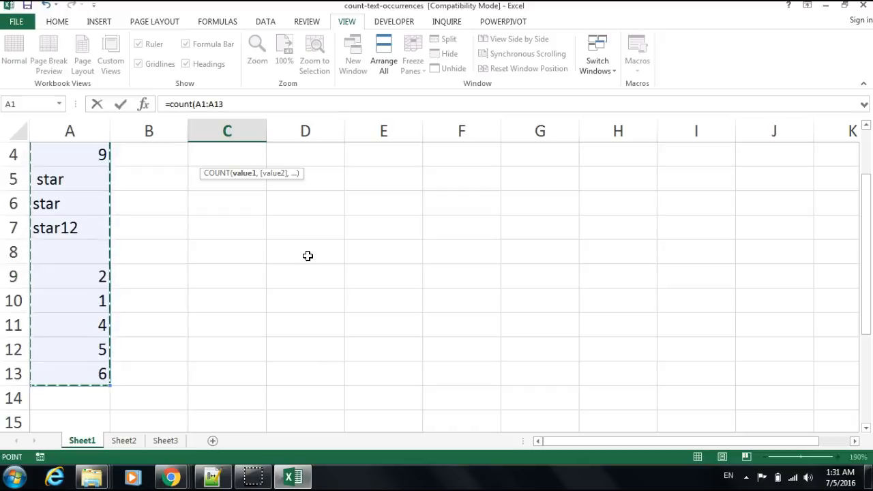
{"action": "type", "text": "+"}
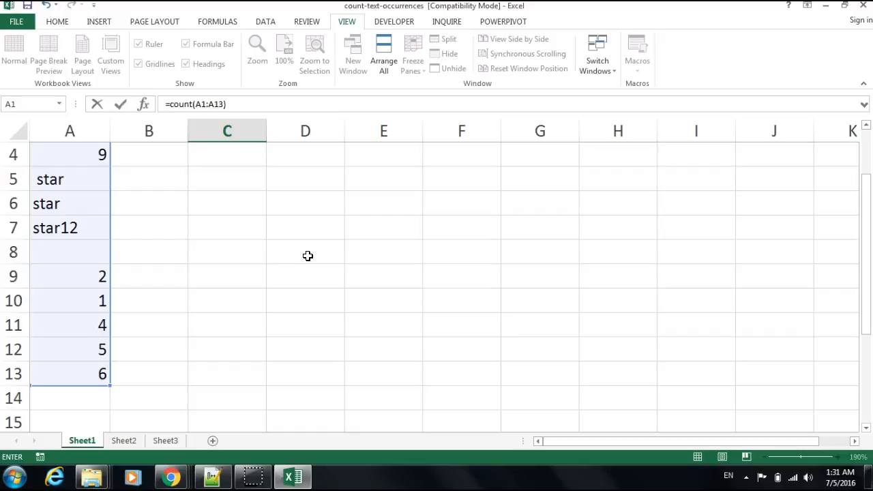
{"action": "key", "text": "Return"}
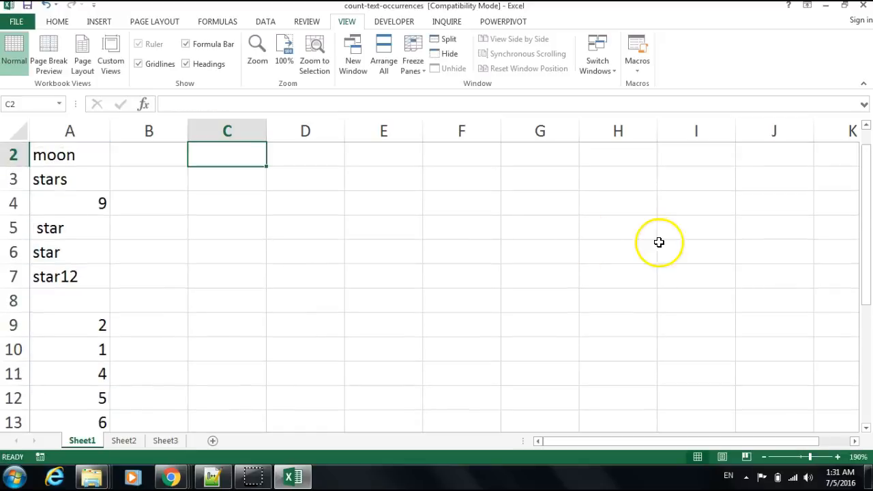
{"action": "left_click_drag", "start_coordinate": [864, 185], "coordinate": [858, 135]}
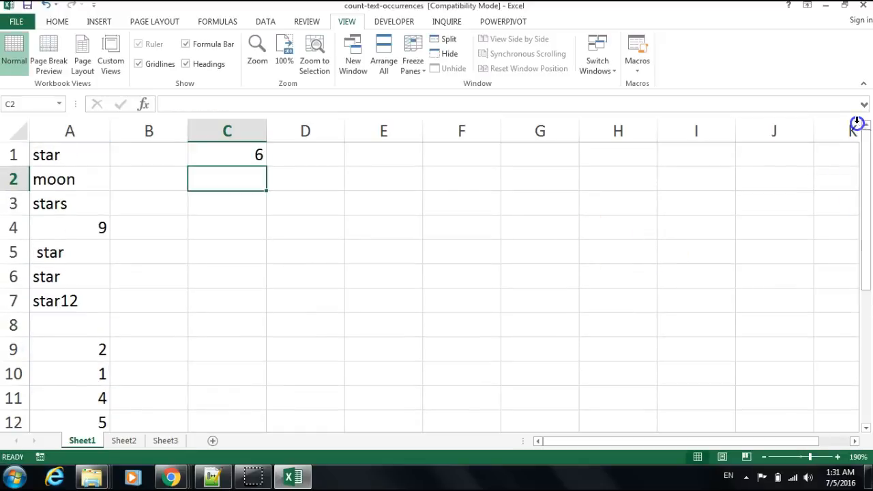
- Review the COUNT formula in cell C1 and the range it references
{"action": "left_click", "coordinate": [239, 156]}
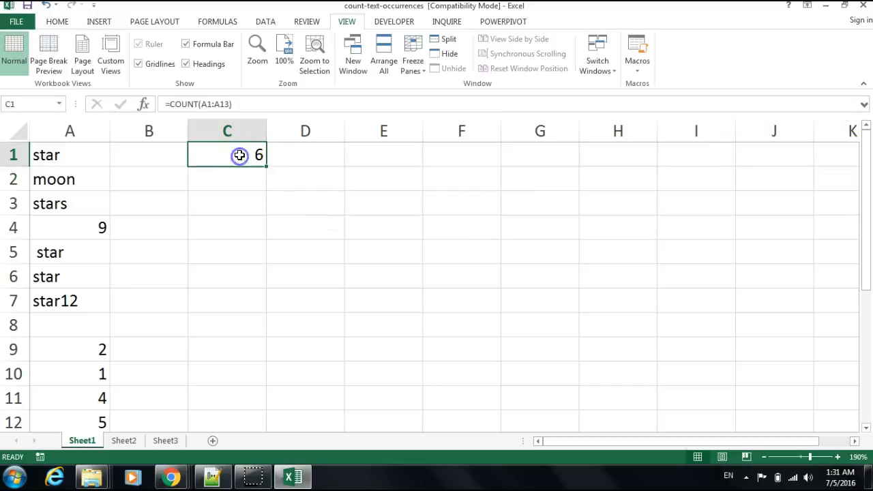
{"action": "double_click", "coordinate": [237, 152]}
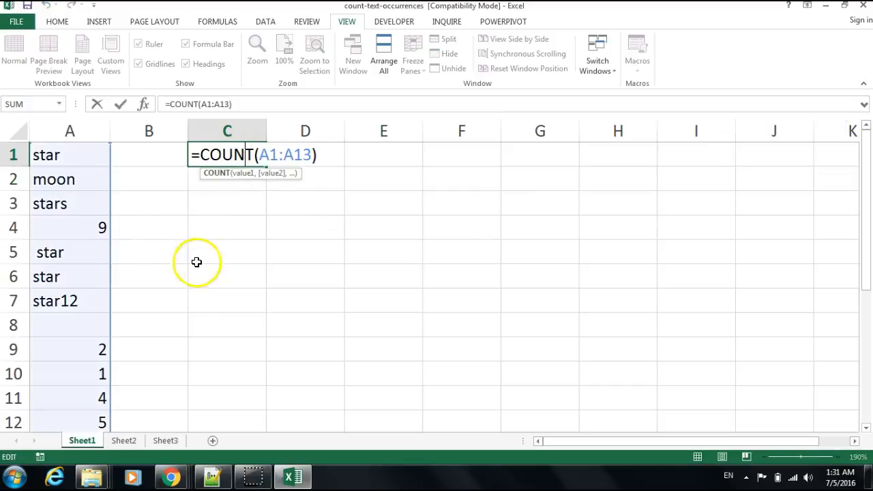
{"action": "left_click", "coordinate": [226, 182]}
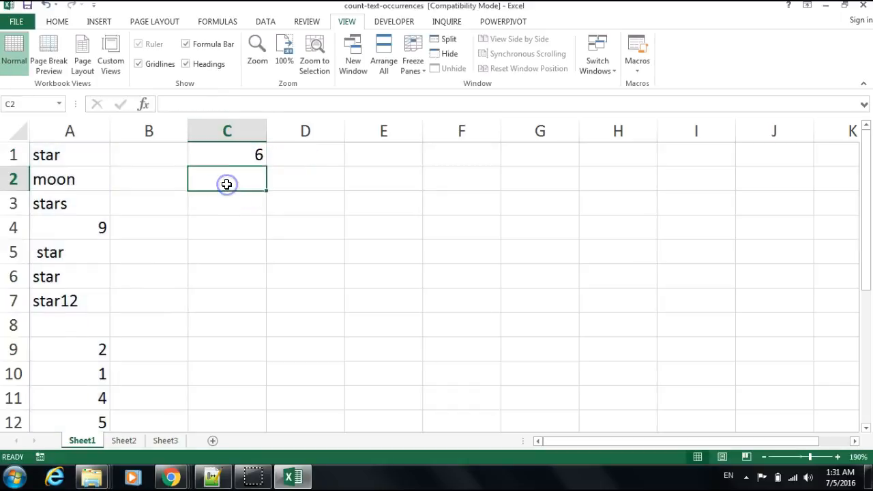
{"action": "left_click", "coordinate": [244, 158]}
{"action": "double_click", "coordinate": [244, 159]}
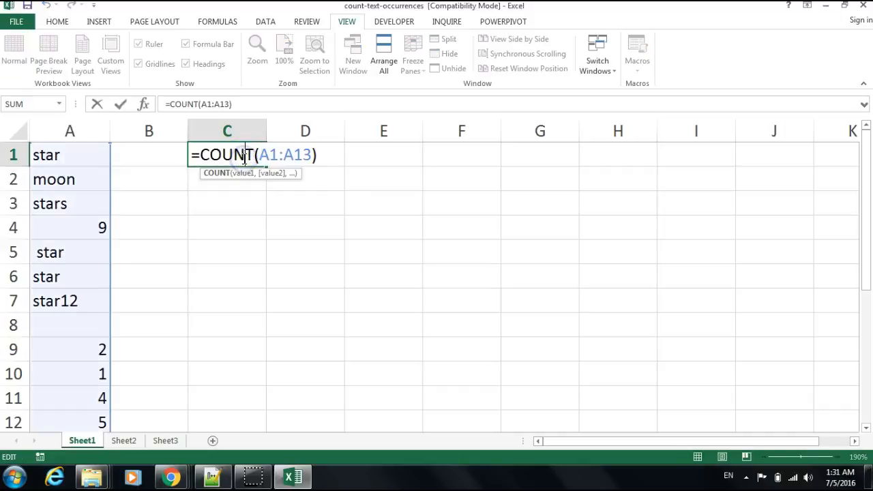
- Start a COUNTA formula in cell C2 with A1 as the first referenced cell
{"action": "left_click", "coordinate": [244, 182]}
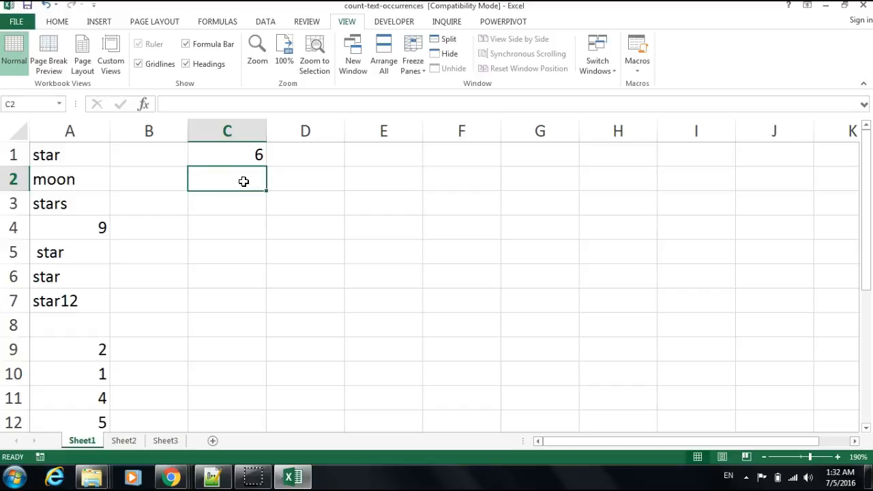
{"action": "type", "text": "=Count"}
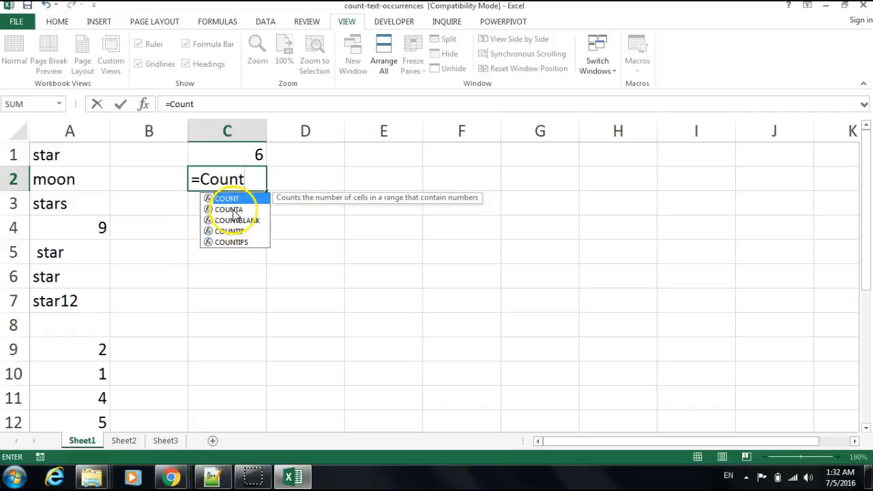
{"action": "left_click", "coordinate": [234, 211]}
{"action": "double_click", "coordinate": [234, 210]}
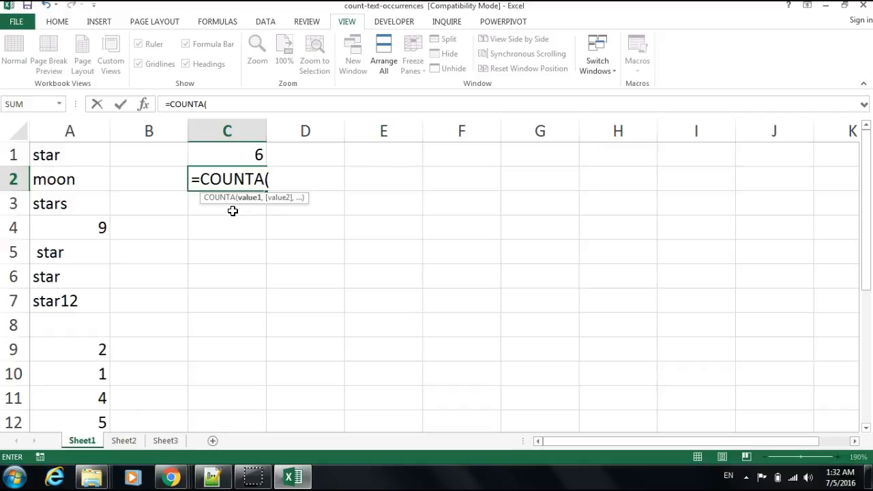
{"action": "left_click", "coordinate": [92, 158]}
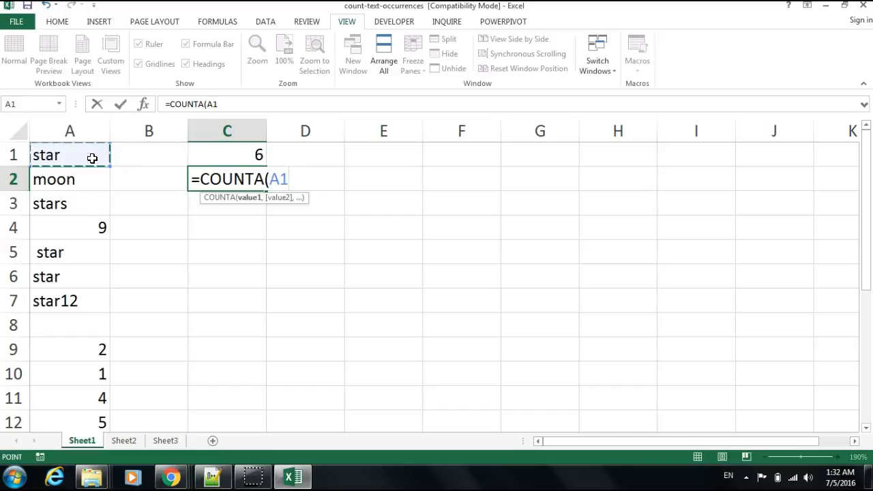
{"action": "key", "text": "Down"}
{"action": "key", "text": "Down"}
{"action": "key", "text": "Down"}
{"action": "key", "text": "Down"}
{"action": "key", "text": "Down"}
{"action": "key", "text": "Down"}
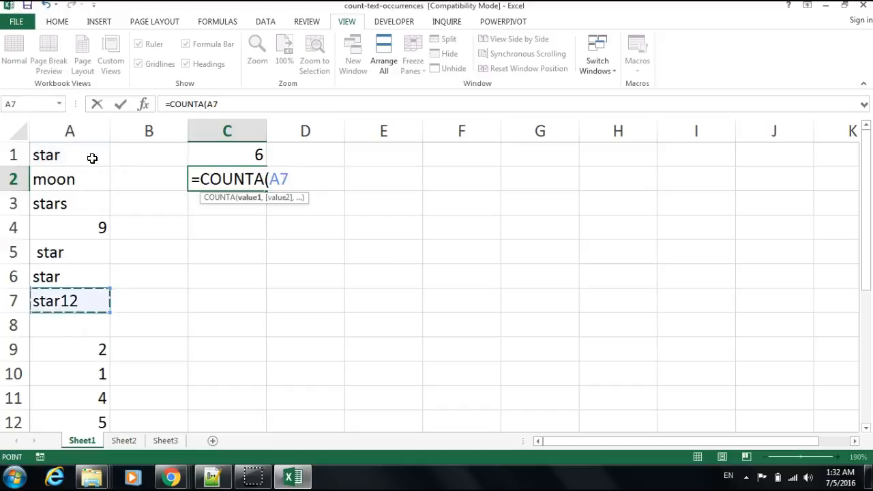
{"action": "key", "text": "Up"}
{"action": "key", "text": "Up"}
{"action": "key", "text": "Up"}
{"action": "key", "text": "Up"}
{"action": "key", "text": "Up"}
{"action": "key", "text": "Up"}
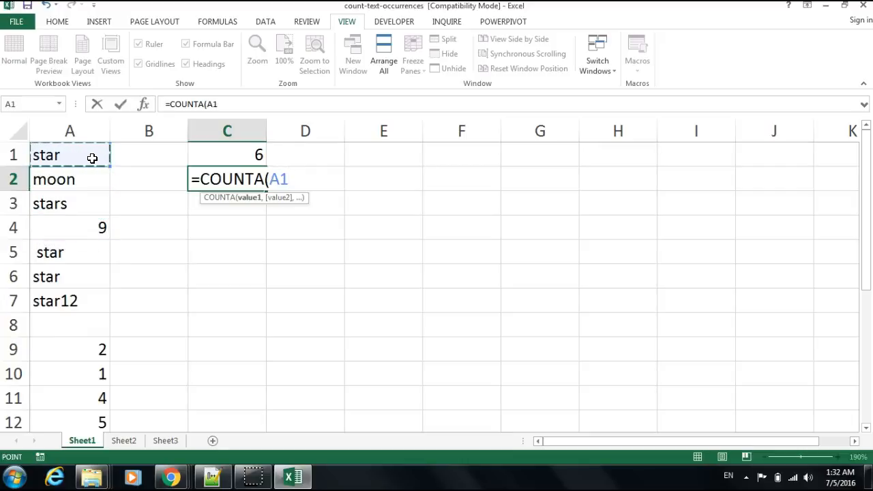
- Extend the COUNTA reference in C2 to A1:A13 and complete the formula
{"action": "key", "text": "shift+Down"}
{"action": "key", "text": "shift+Down"}
{"action": "key", "text": "shift+Down"}
{"action": "key", "text": "shift+Down"}
{"action": "key", "text": "shift+Down"}
{"action": "key", "text": "shift+Down"}
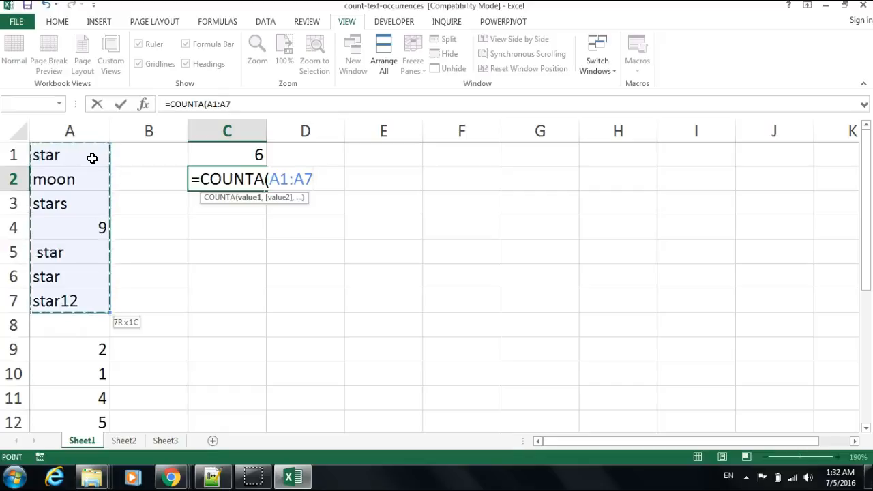
{"action": "key", "text": "ctrl+shift+Down"}
{"action": "key", "text": "ctrl+shift+Down"}
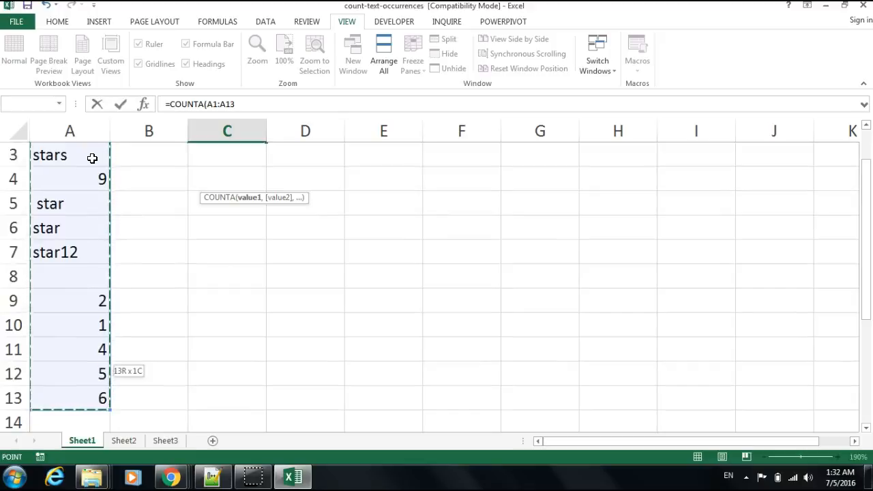
{"action": "key", "text": "Escape"}
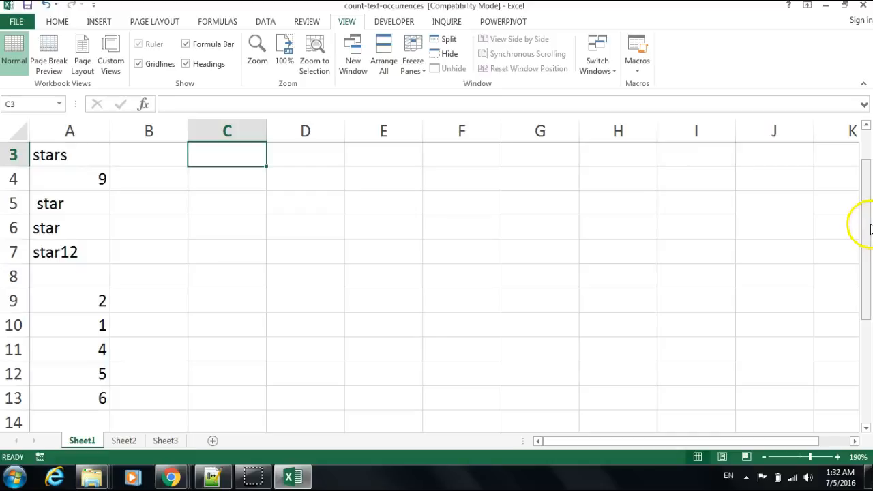
{"action": "left_click_drag", "start_coordinate": [868, 226], "coordinate": [865, 181]}
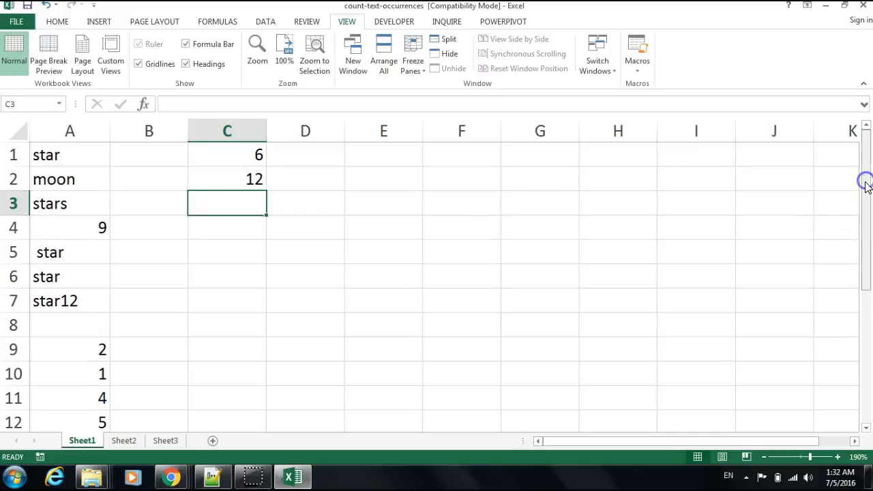
- Select A1:A13 to check its cell count in the selection summary
{"action": "left_click", "coordinate": [87, 156]}
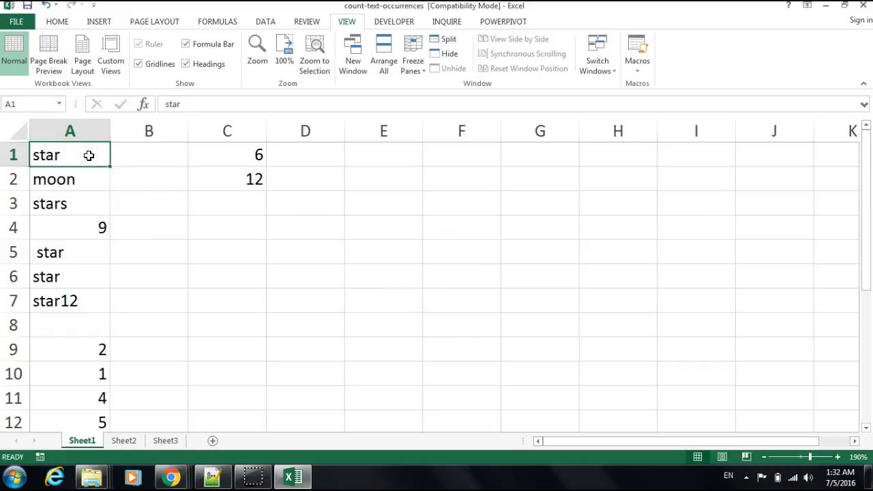
{"action": "key", "text": "ctrl+shift+Down"}
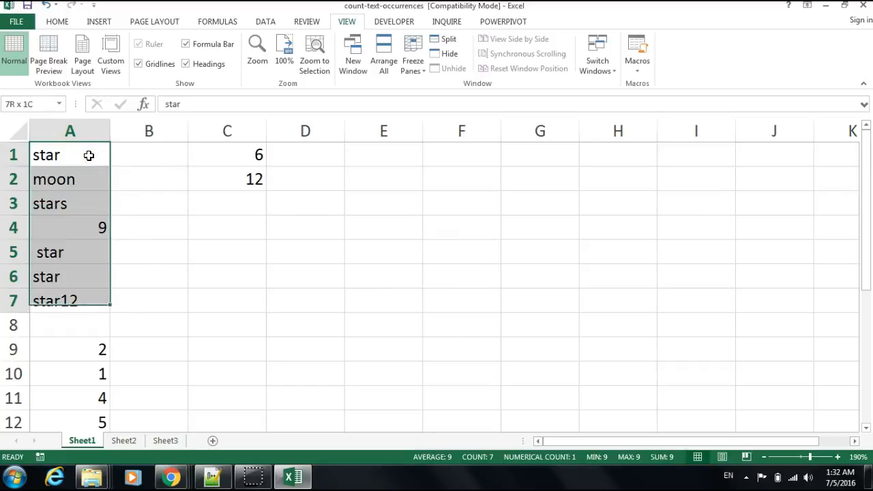
{"action": "key", "text": "ctrl+shift+Down"}
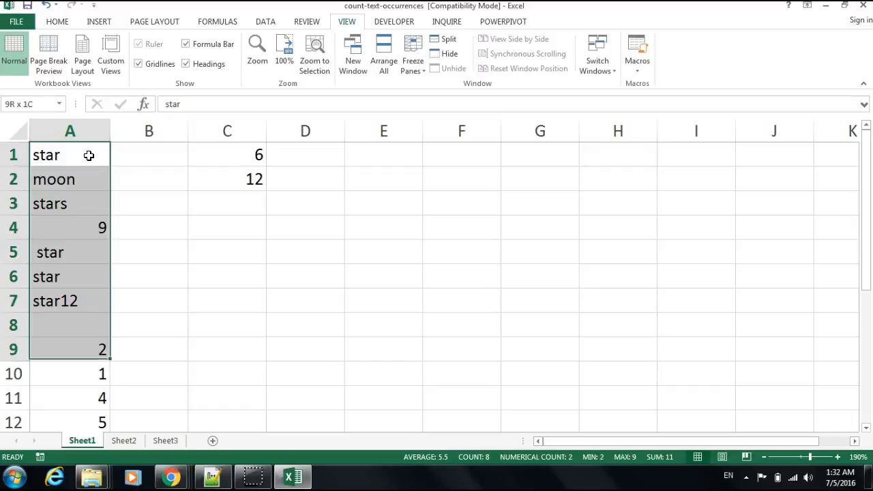
{"action": "key", "text": "ctrl+shift+Down"}
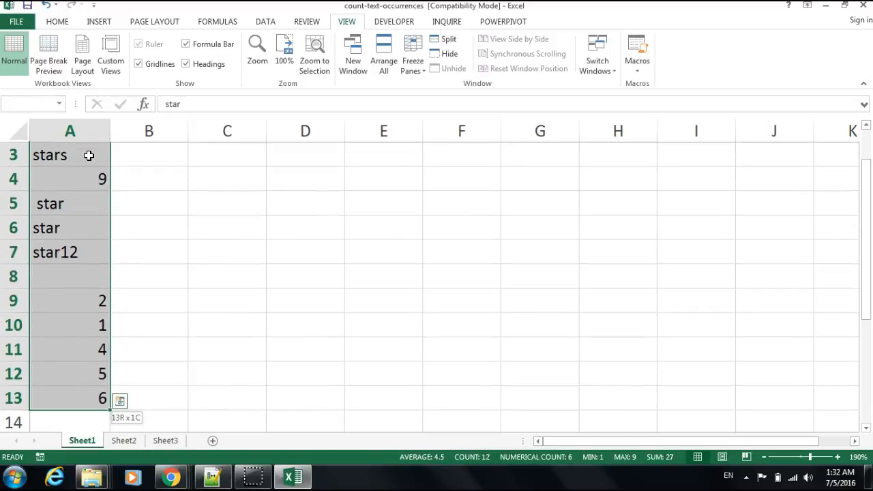
{"action": "key", "text": "ctrl+Home"}
- Review the COUNTA formula in C2 and inspect cell A8 in the counted range
{"action": "left_click_drag", "start_coordinate": [436, 155], "coordinate": [624, 175]}
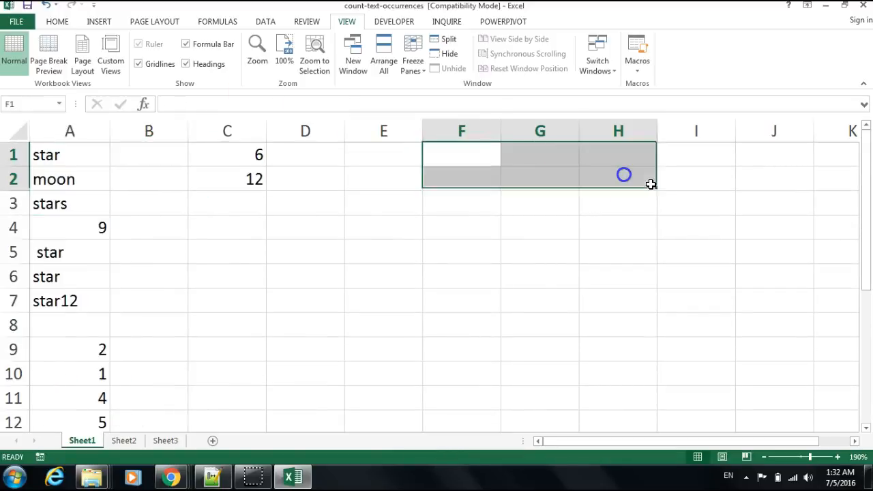
{"action": "right_click", "coordinate": [868, 258]}
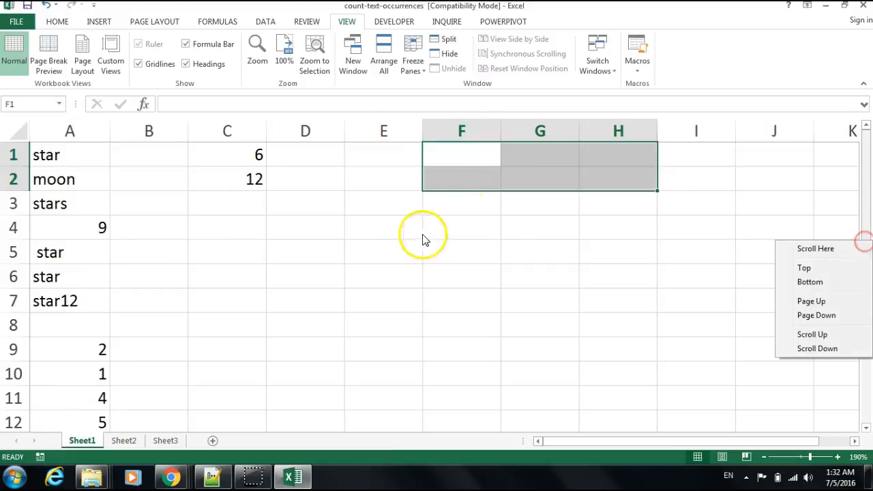
{"action": "left_click", "coordinate": [251, 178]}
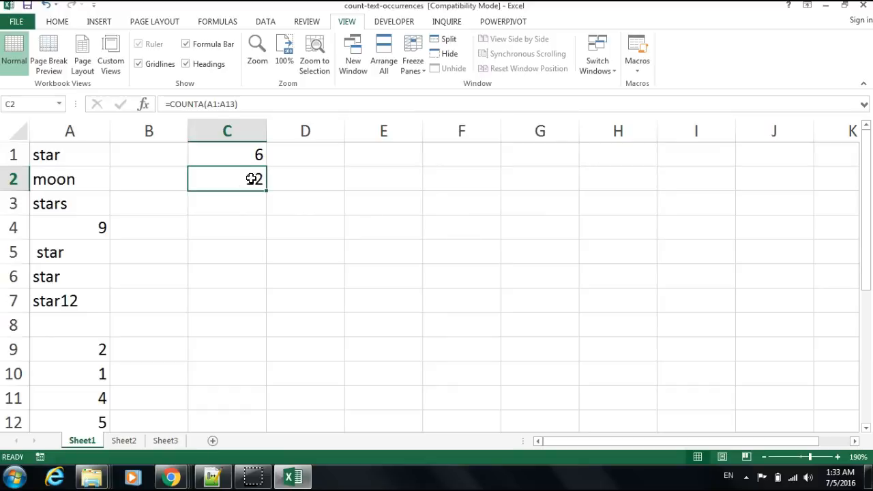
{"action": "left_click", "coordinate": [91, 321]}
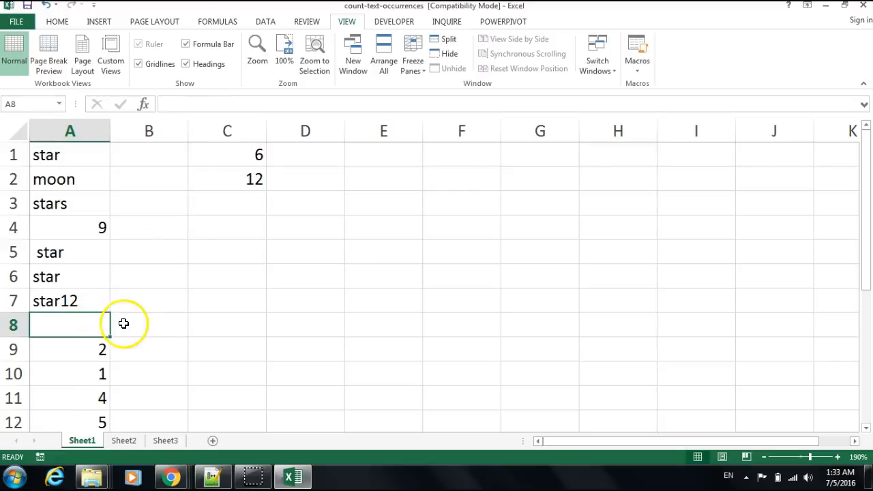
- Enter the formula =COUNTBLANK(A13) in cell C3
{"action": "left_click", "coordinate": [211, 200]}
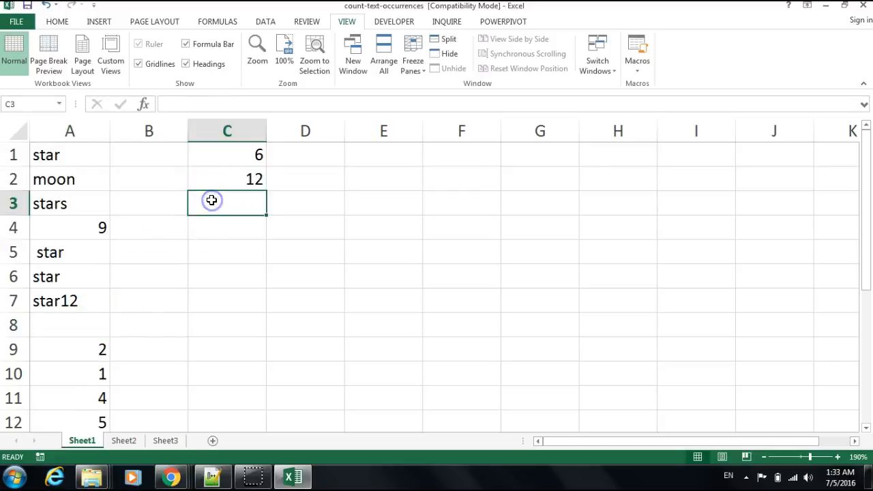
{"action": "type", "text": "=coun"}
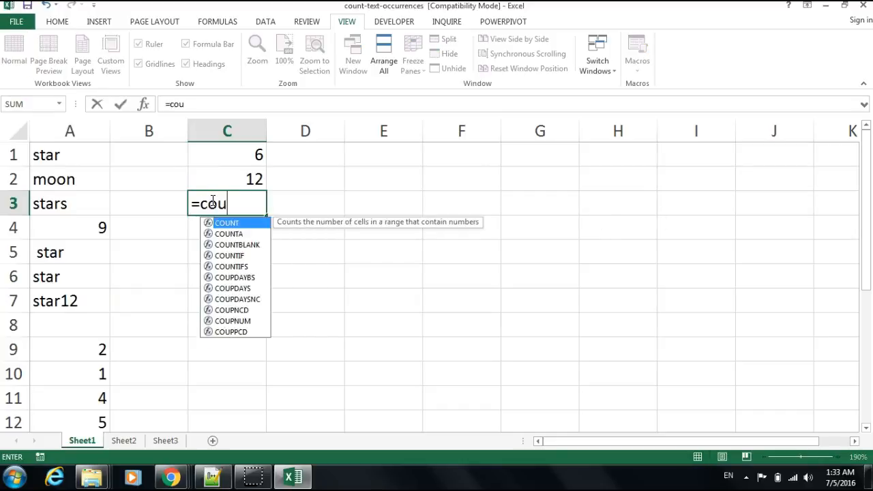
{"action": "left_click", "coordinate": [249, 244]}
{"action": "double_click", "coordinate": [251, 244]}
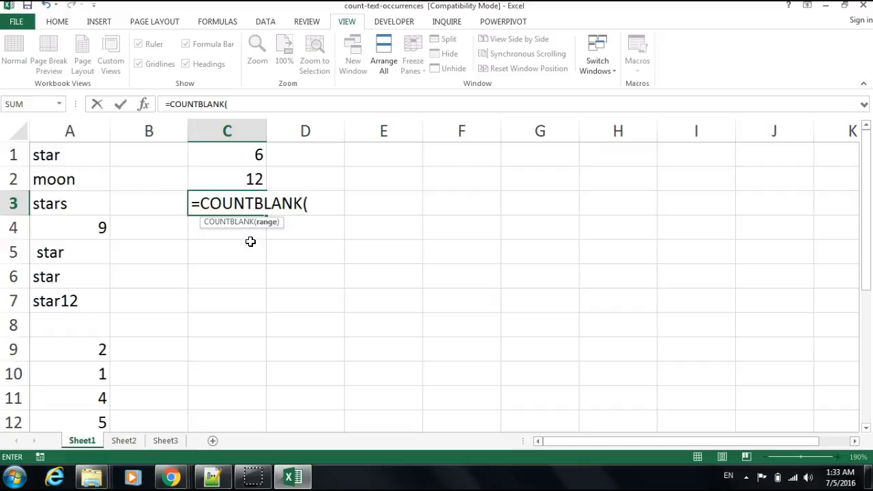
{"action": "left_click_drag", "start_coordinate": [96, 154], "coordinate": [91, 375]}
{"action": "left_click", "coordinate": [91, 374]}
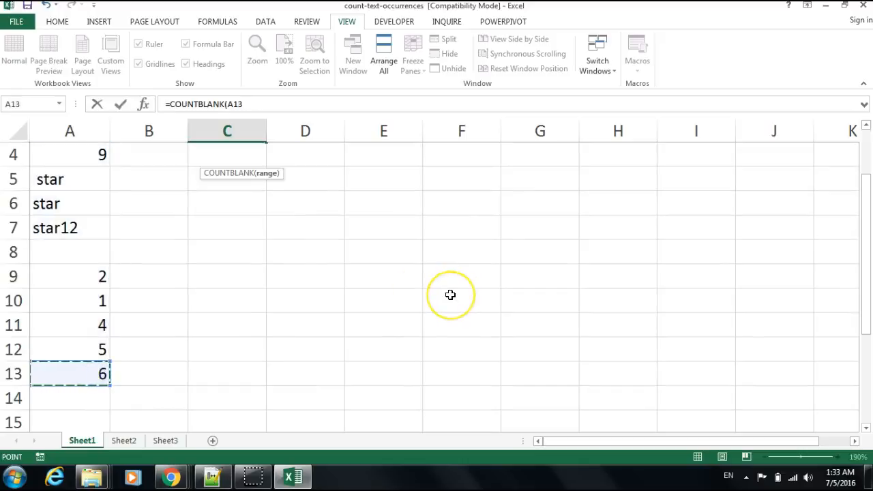
{"action": "key", "text": "Escape"}
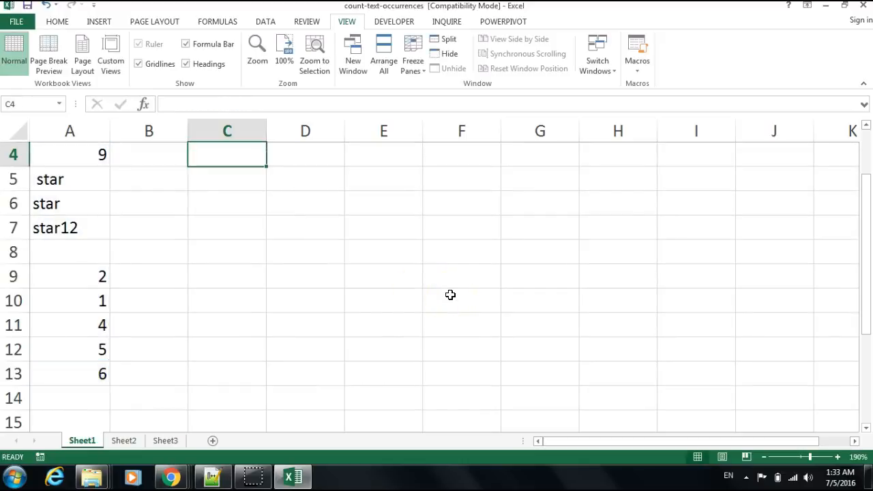
{"action": "left_click_drag", "start_coordinate": [865, 225], "coordinate": [859, 120]}
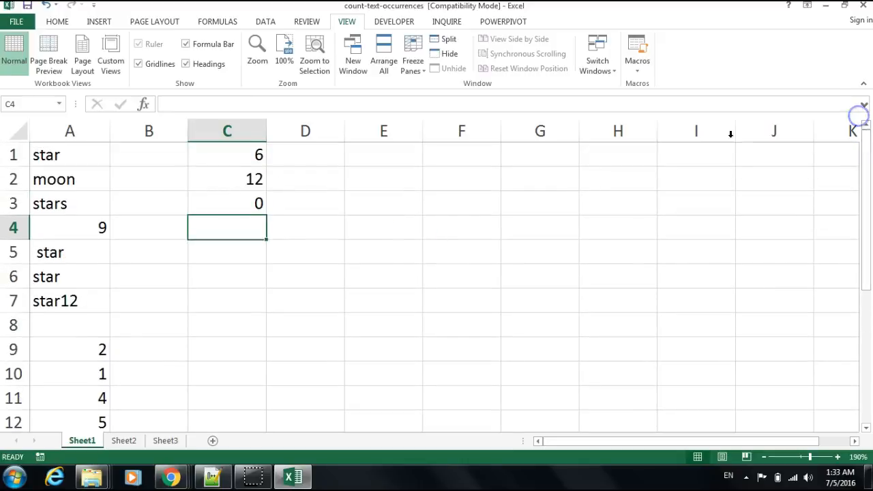
- Change the COUNTBLANK range in cell C3 to A1:A13 to cover all the data in column A
{"action": "left_click", "coordinate": [230, 202]}
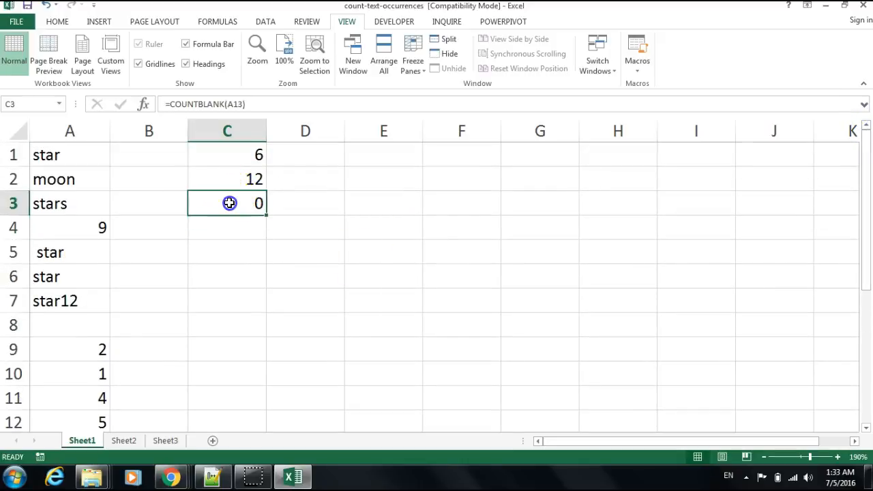
{"action": "left_click", "coordinate": [242, 106]}
{"action": "double_click", "coordinate": [230, 102]}
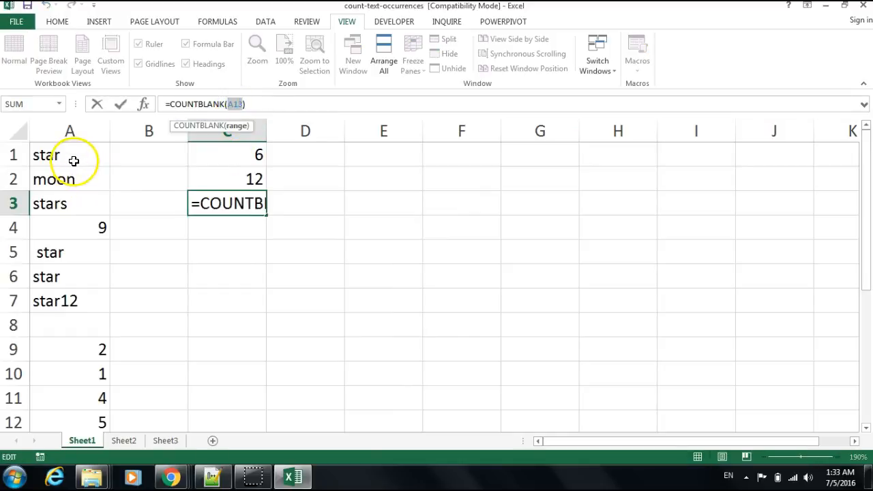
{"action": "left_click_drag", "start_coordinate": [74, 161], "coordinate": [81, 369]}
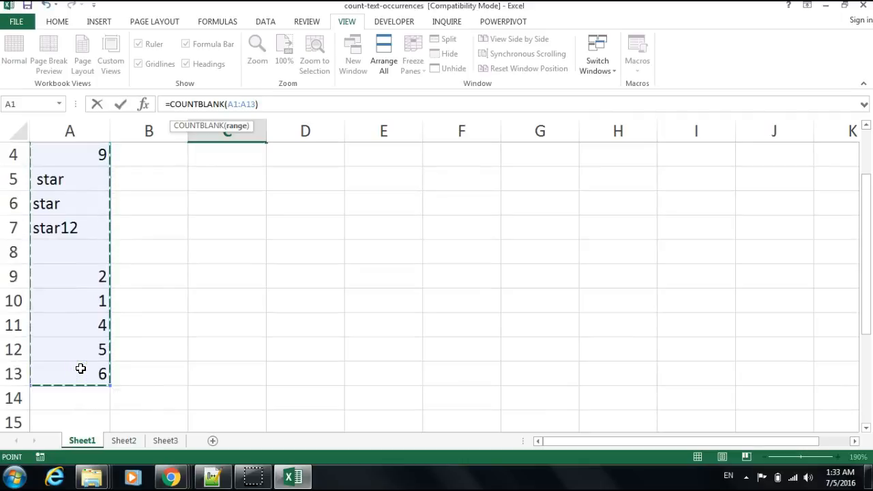
{"action": "key", "text": "Return"}
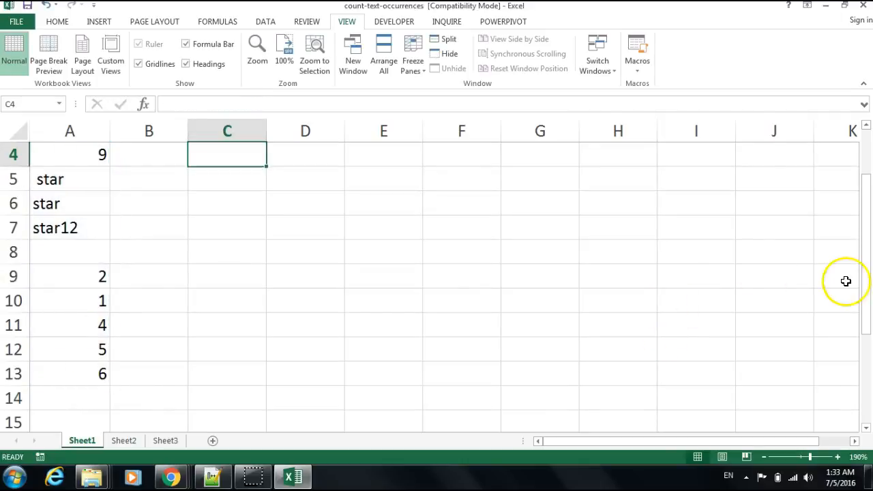
{"action": "left_click_drag", "start_coordinate": [867, 267], "coordinate": [848, 162]}
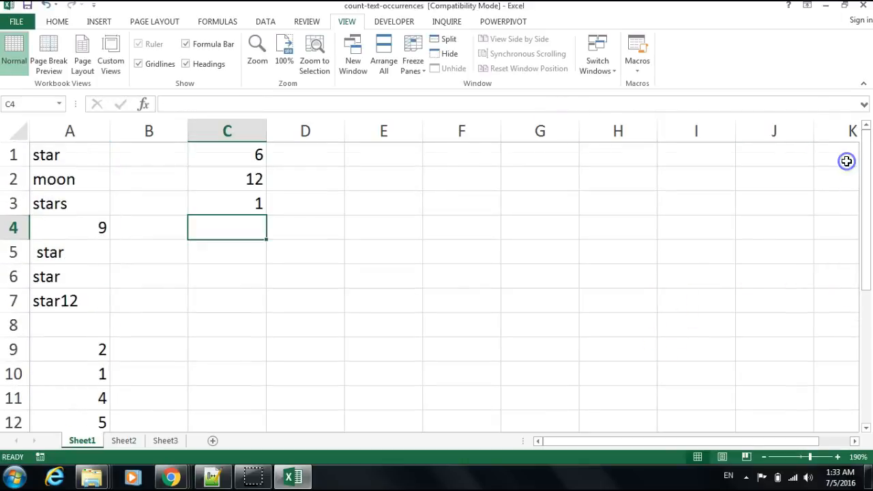
- Compare the COUNTBLANK formula in C3 with the COUNTA formula in C2
{"action": "left_click", "coordinate": [236, 206]}
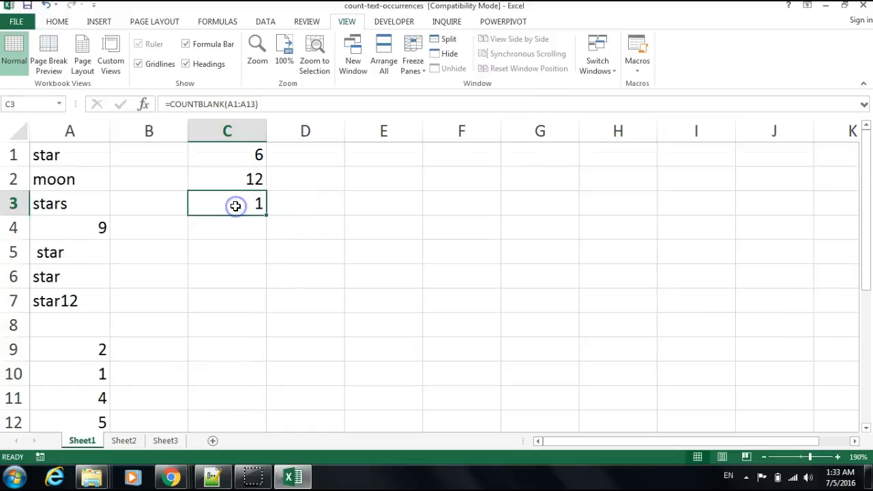
{"action": "left_click", "coordinate": [258, 179]}
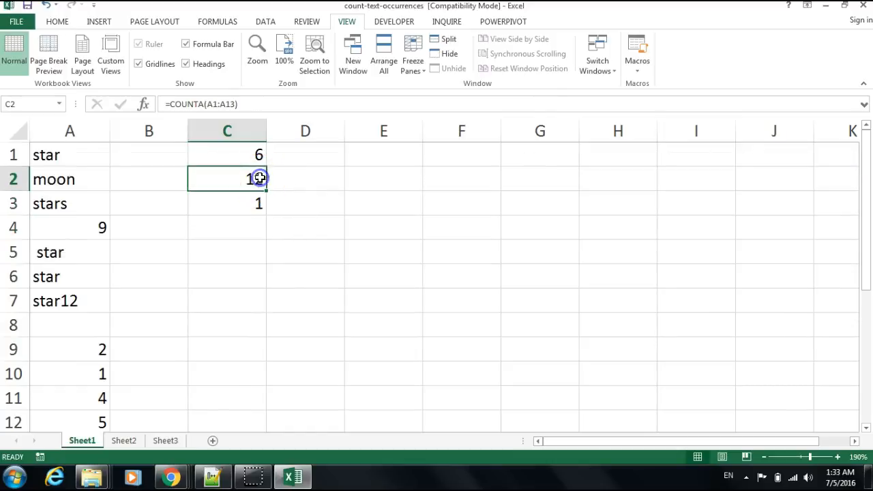
{"action": "left_click", "coordinate": [253, 201]}
- Enter a SUM formula in cell C4 that adds the COUNTA and COUNTBLANK results in C2:C3
{"action": "left_click", "coordinate": [246, 228]}
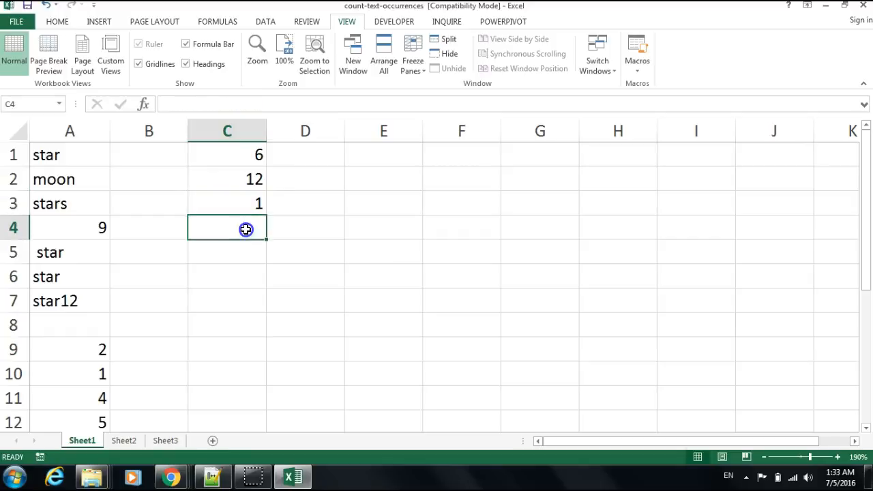
{"action": "type", "text": "=coun"}
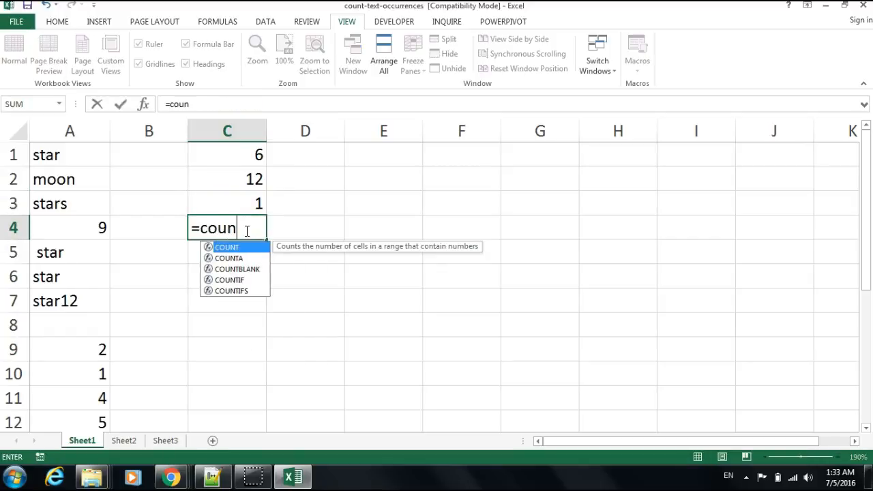
{"action": "key", "text": "BackSpace"}
{"action": "key", "text": "BackSpace"}
{"action": "key", "text": "BackSpace"}
{"action": "key", "text": "BackSpace"}
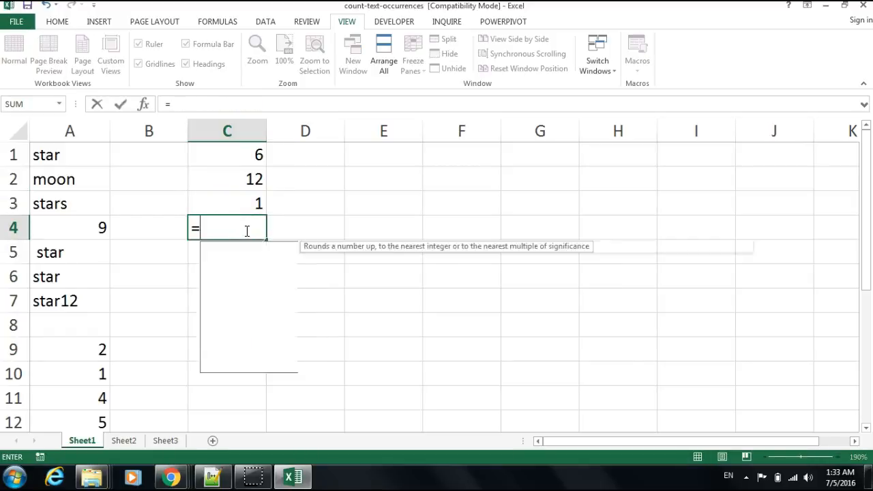
{"action": "type", "text": "sum("}
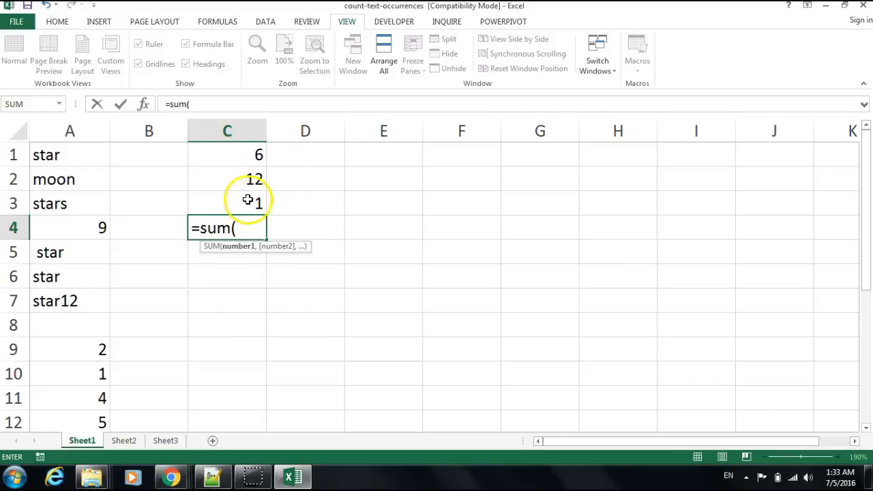
{"action": "left_click", "coordinate": [253, 178]}
{"action": "left_click_drag", "start_coordinate": [253, 178], "coordinate": [250, 202]}
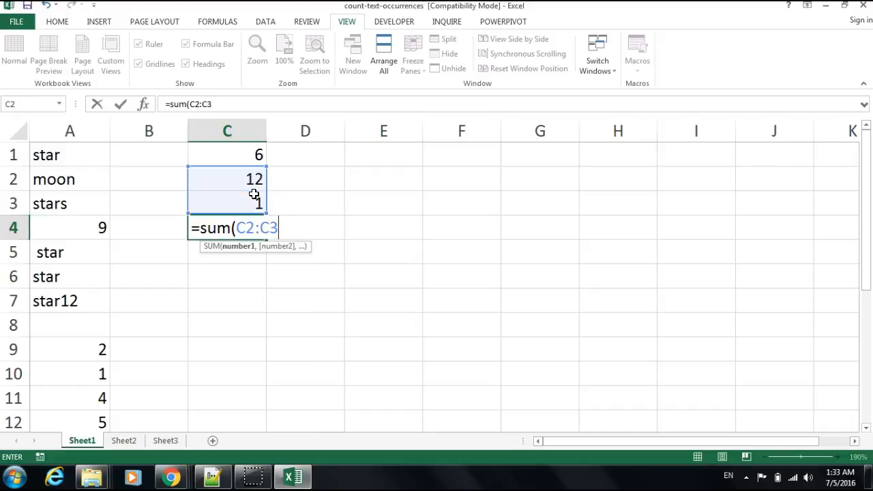
{"action": "key", "text": "Return"}
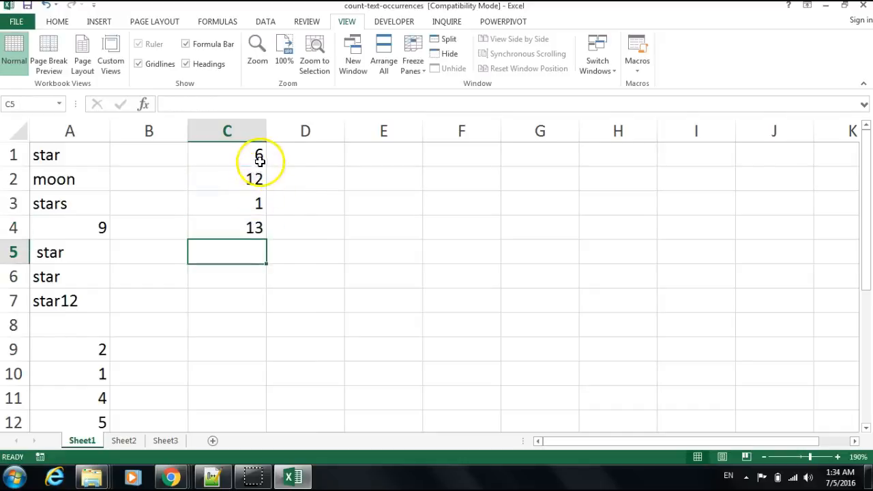
- Label the results in column C by entering num, Everything, Blank and Num of cells in D1 through D4
{"action": "left_click", "coordinate": [259, 156]}
{"action": "left_click", "coordinate": [293, 156]}
{"action": "type", "text": "num"}
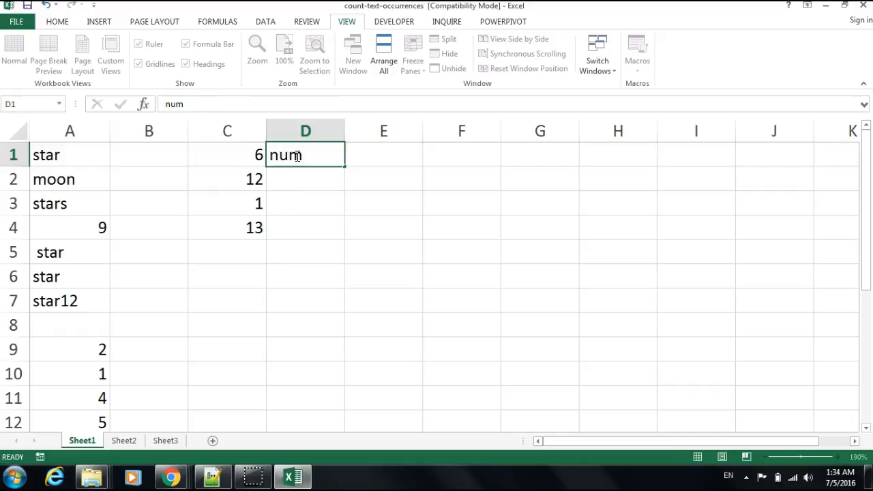
{"action": "key", "text": "Return"}
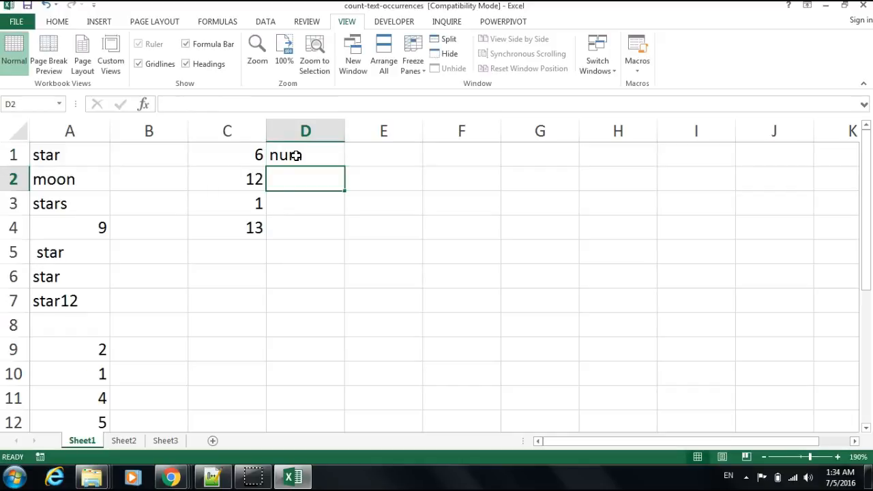
{"action": "type", "text": "Everything"}
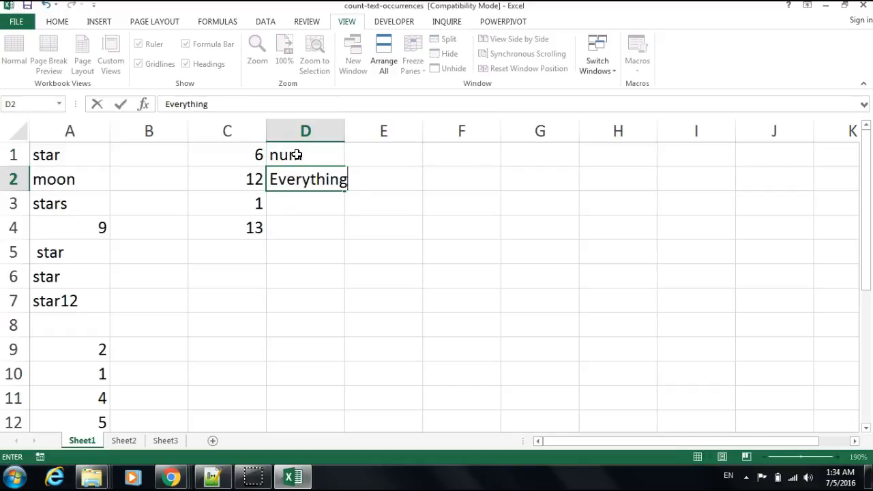
{"action": "key", "text": "Return"}
{"action": "type", "text": "Blank"}
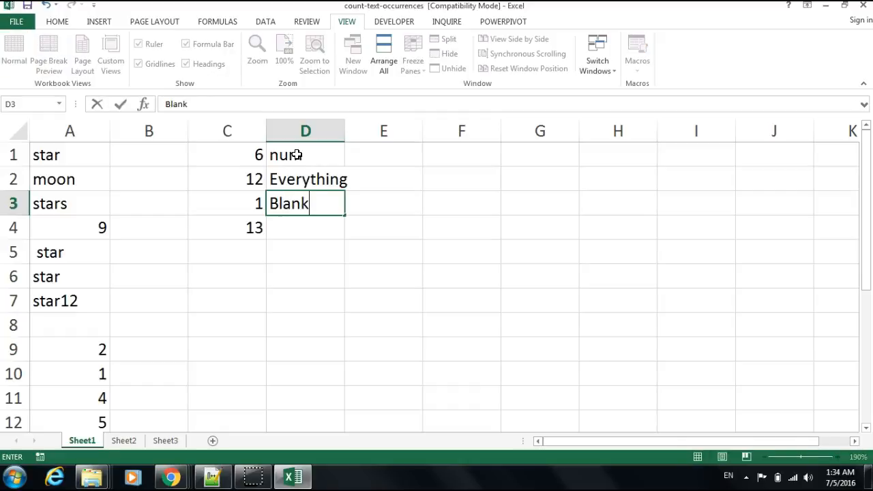
{"action": "key", "text": "Return"}
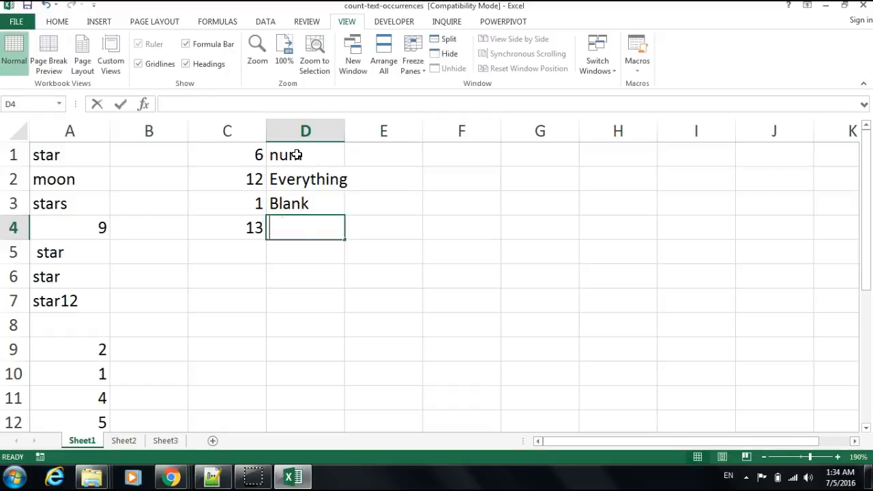
{"action": "type", "text": "Num of cells"}
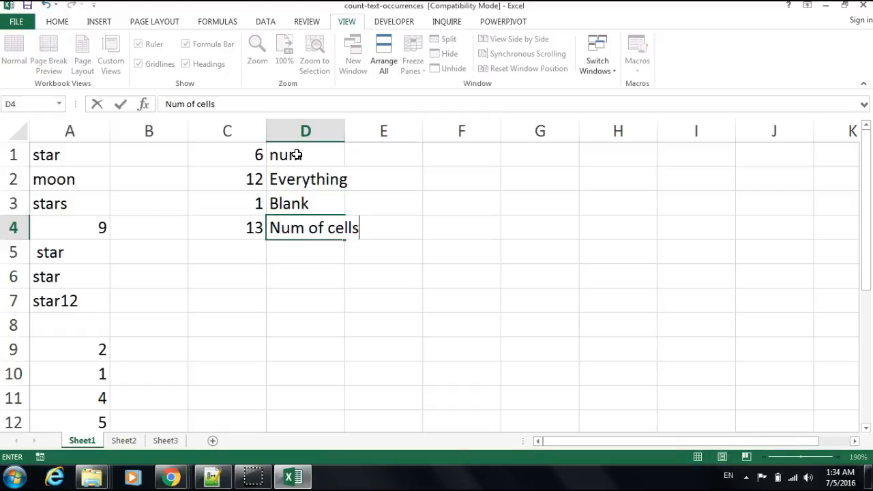
{"action": "key", "text": "Return"}
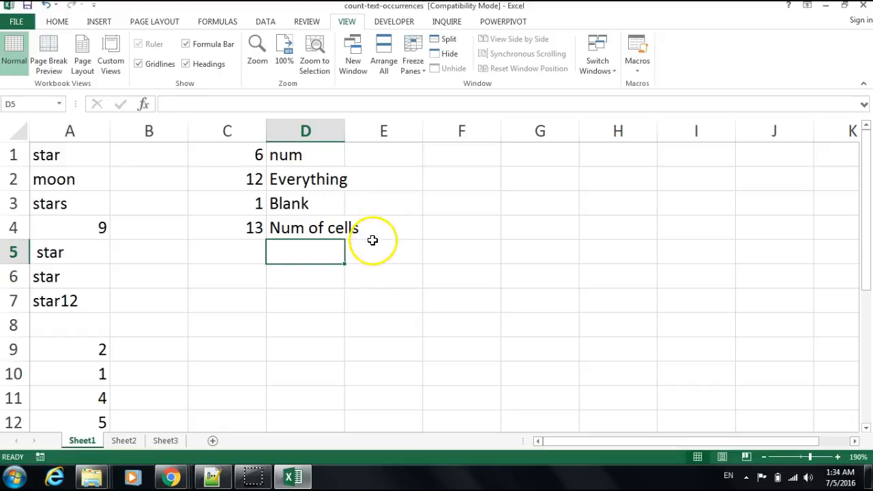
{"action": "right_click", "coordinate": [134, 443]}
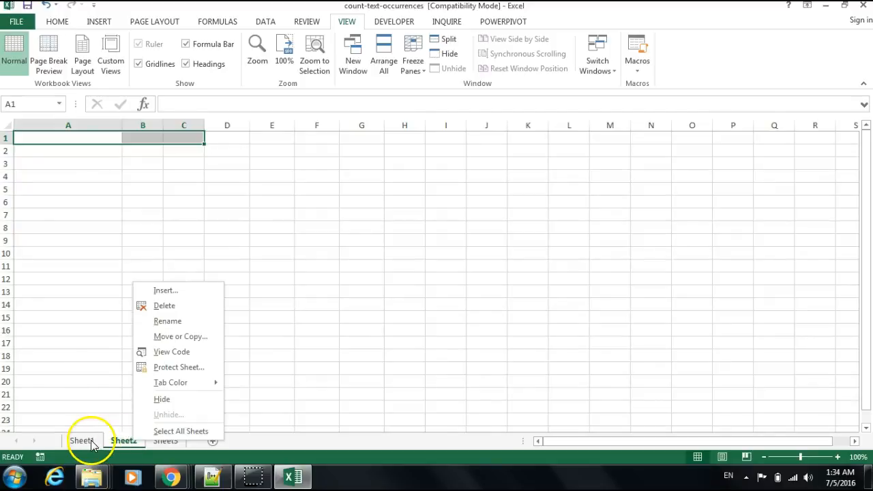
{"action": "left_click", "coordinate": [83, 441]}
{"action": "left_click_drag", "start_coordinate": [870, 274], "coordinate": [833, 226]}
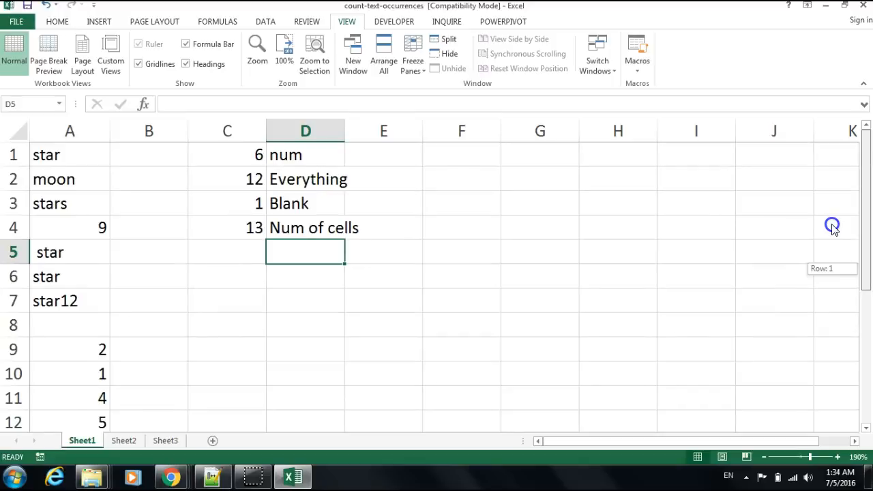
{"action": "left_click_drag", "start_coordinate": [832, 225], "coordinate": [833, 224]}
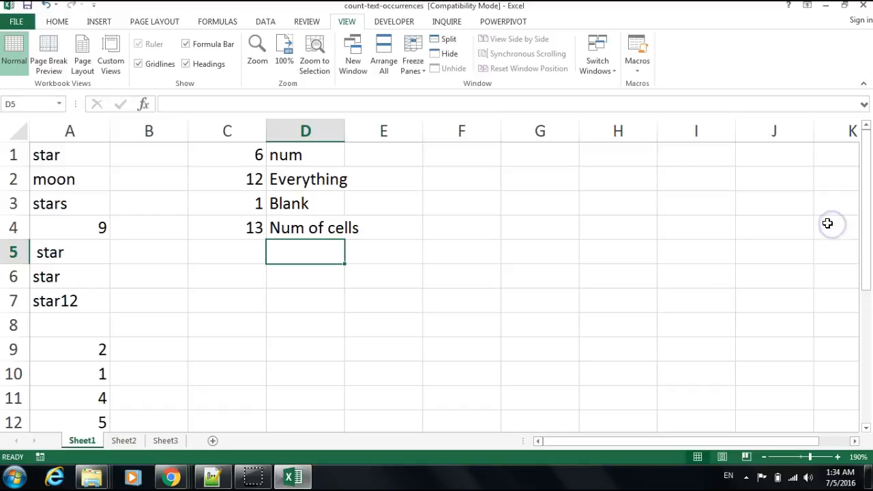